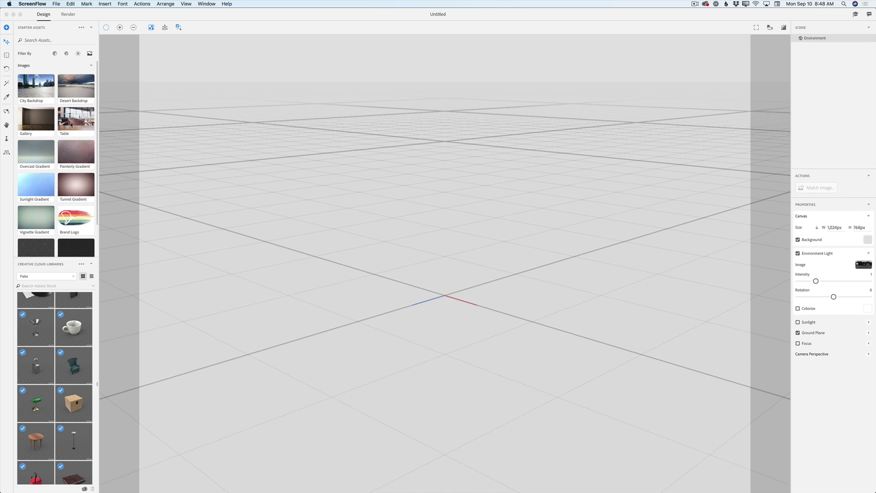
Step: Add the Table image as background and match the scene to it with image aspect ratio, environment light, sunlight and camera perspective
{"action": "left_click", "coordinate": [71, 124]}
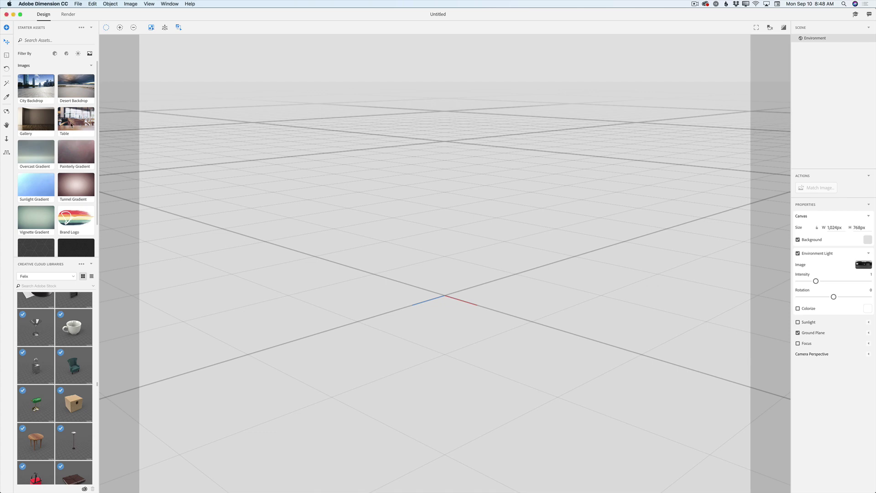
{"action": "left_click", "coordinate": [77, 128]}
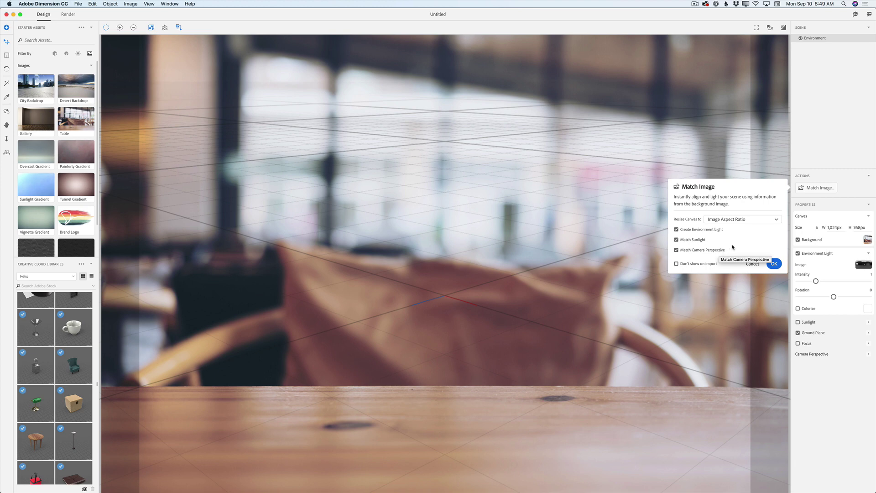
{"action": "left_click", "coordinate": [774, 264]}
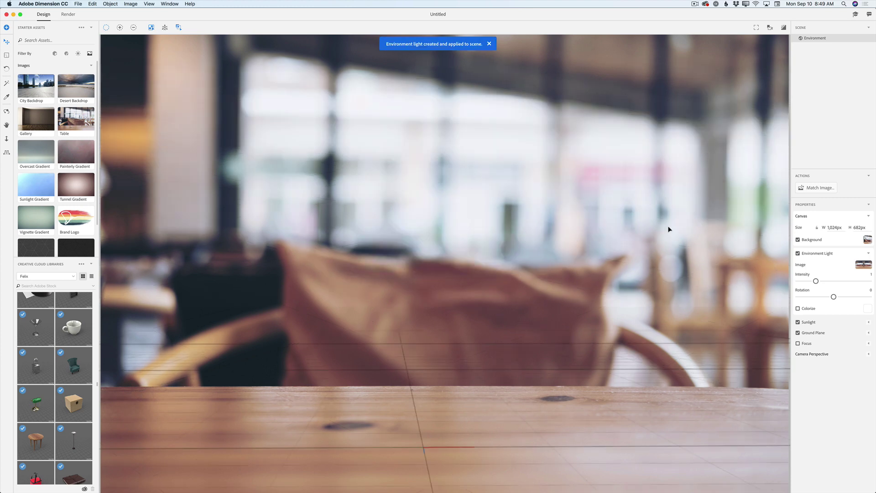
Step: Add the 16:10 laptop model from the starter assets and scale it uniformly to 0.6
{"action": "left_click", "coordinate": [55, 53]}
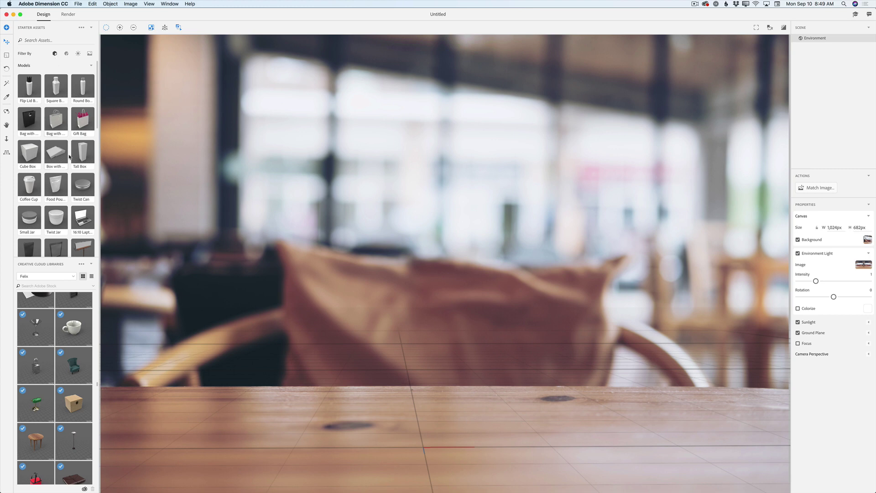
{"action": "scroll", "coordinate": [68, 157], "scroll_direction": "down", "scroll_amount": 2}
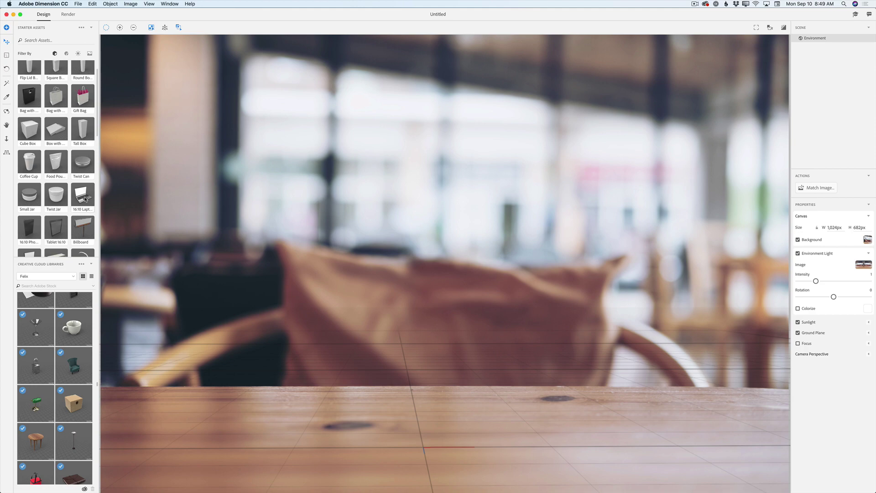
{"action": "left_click", "coordinate": [85, 200]}
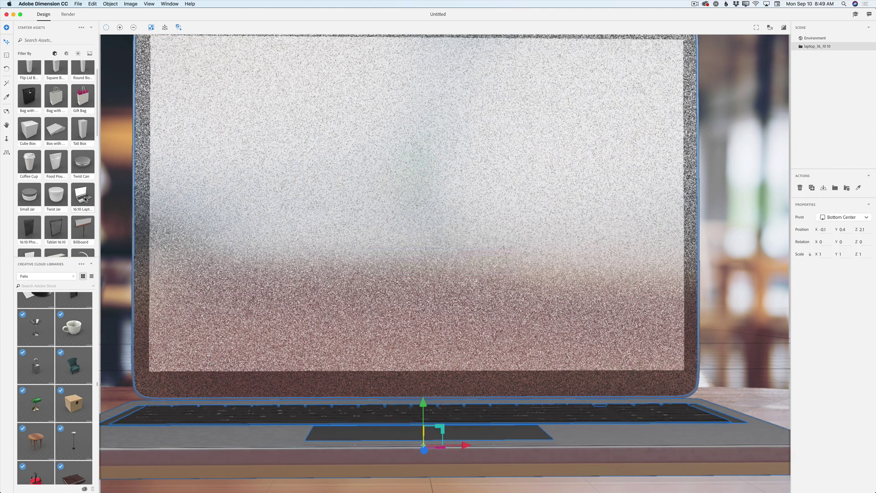
{"action": "left_click", "coordinate": [10, 58]}
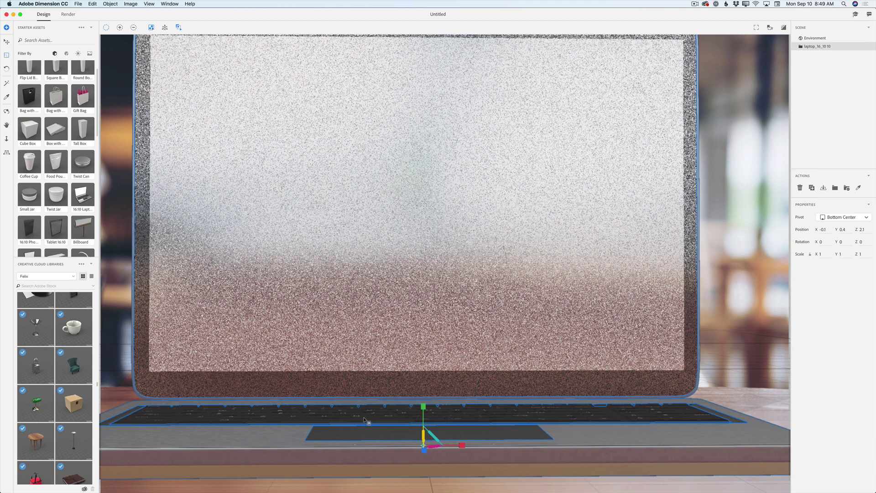
{"action": "left_click_drag", "start_coordinate": [426, 453], "coordinate": [424, 450]}
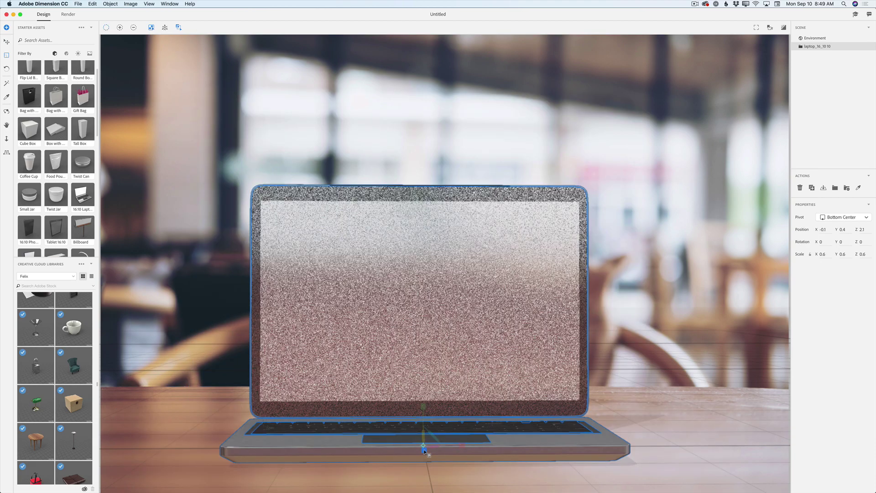
Step: Rotate the laptop 24° about the Y axis and move it along its own X axis to X -4.2, Z 4
{"action": "left_click", "coordinate": [8, 70]}
{"action": "left_click_drag", "start_coordinate": [442, 451], "coordinate": [473, 452]}
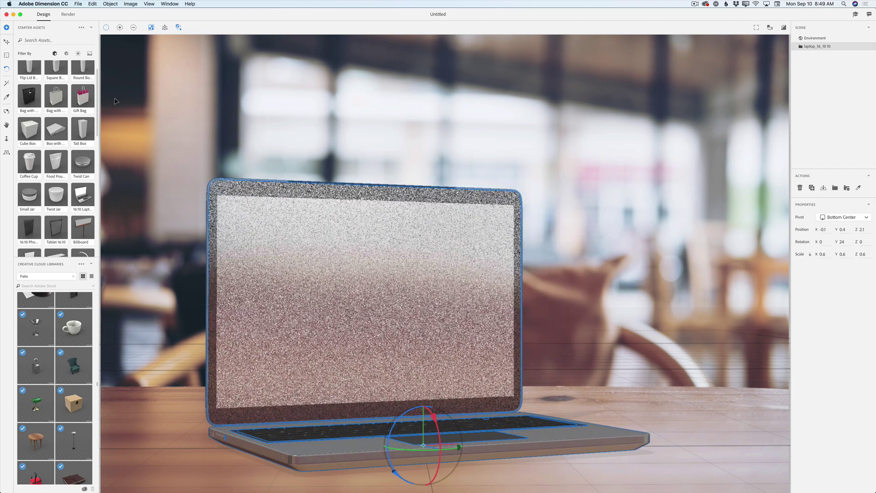
{"action": "left_click", "coordinate": [5, 42]}
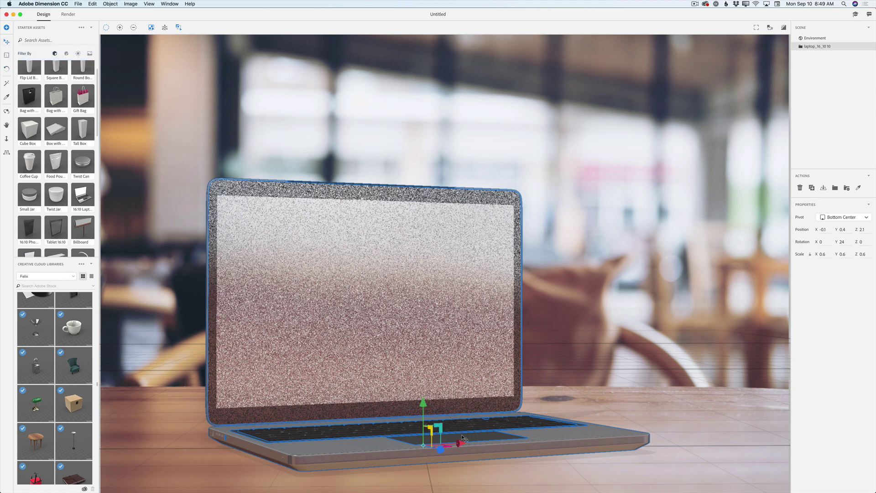
{"action": "left_click_drag", "start_coordinate": [466, 446], "coordinate": [413, 448]}
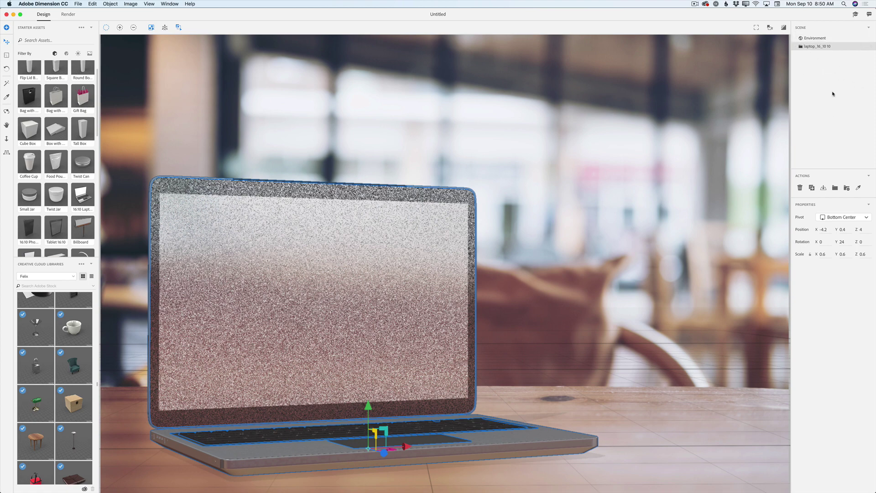
Step: Apply the Black Plastic material to the Laptop Body and the Screen Frame
{"action": "left_click", "coordinate": [796, 46]}
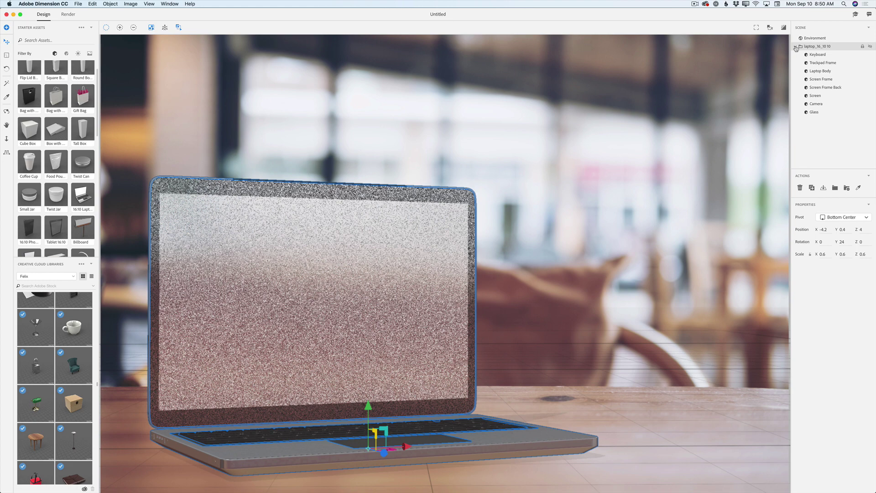
{"action": "left_click", "coordinate": [823, 71]}
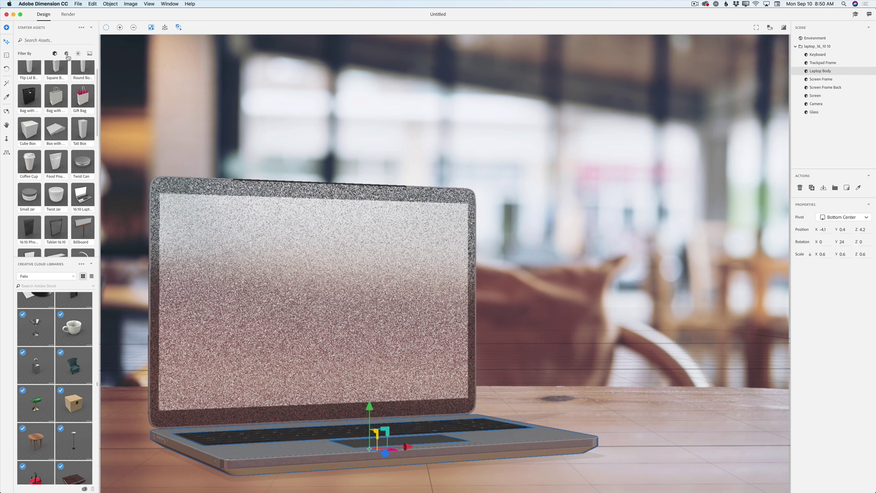
{"action": "left_click", "coordinate": [67, 55]}
{"action": "scroll", "coordinate": [56, 184], "scroll_direction": "down", "scroll_amount": 1}
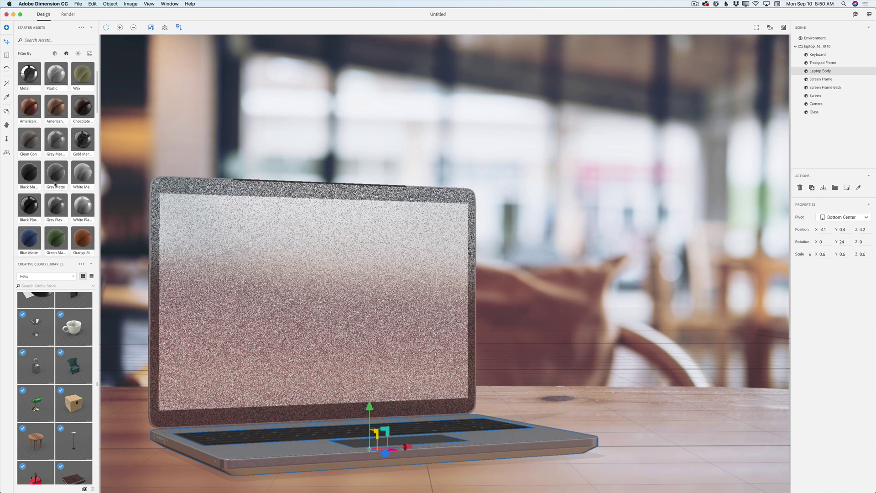
{"action": "left_click", "coordinate": [32, 206]}
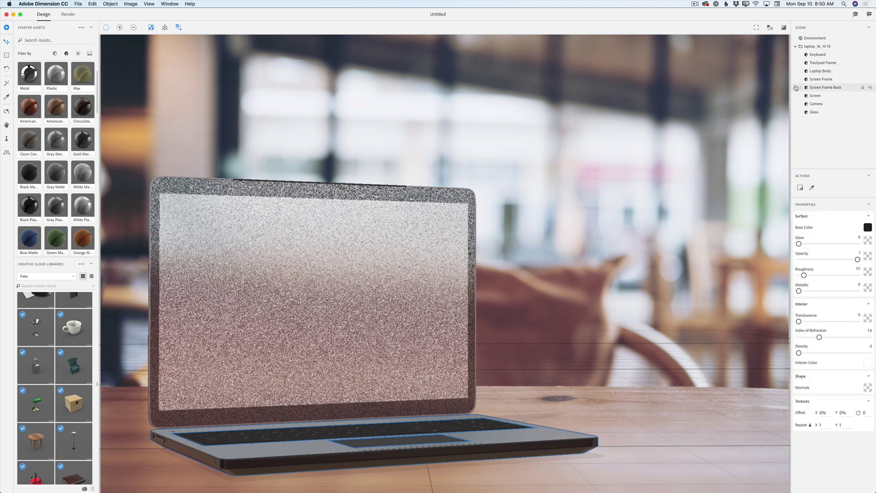
{"action": "left_click", "coordinate": [818, 80]}
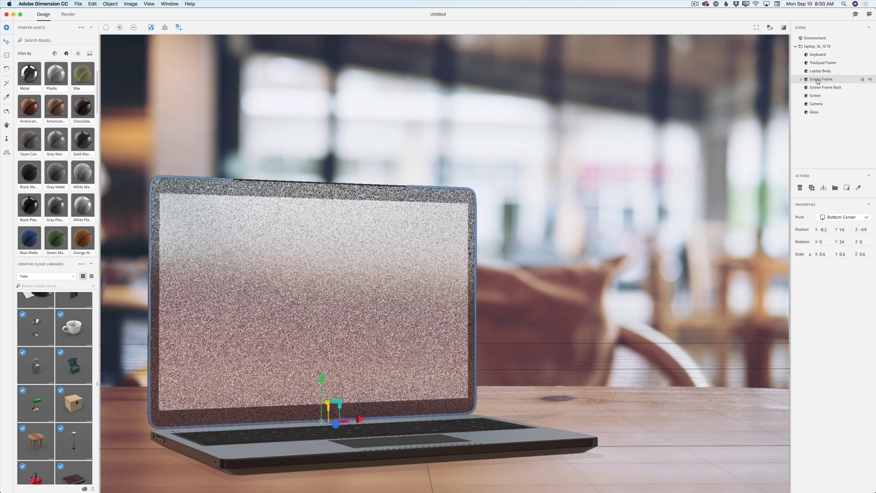
{"action": "left_click", "coordinate": [29, 204]}
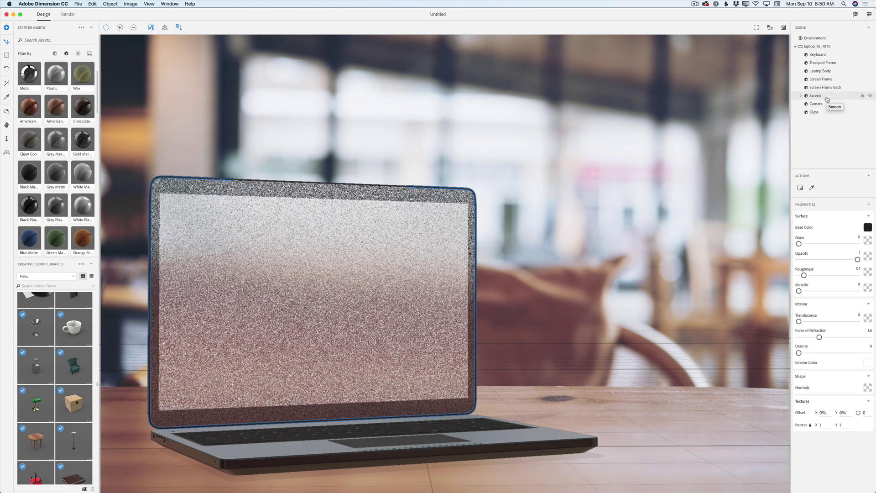
Step: Apply the Gold material to the laptop's Trackpad Frame and Keyboard
{"action": "left_click", "coordinate": [825, 64]}
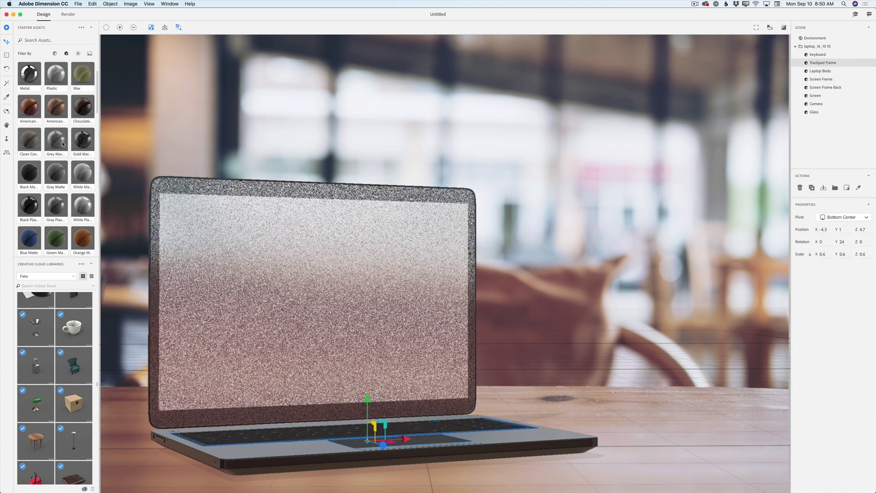
{"action": "scroll", "coordinate": [63, 144], "scroll_direction": "down", "scroll_amount": 5}
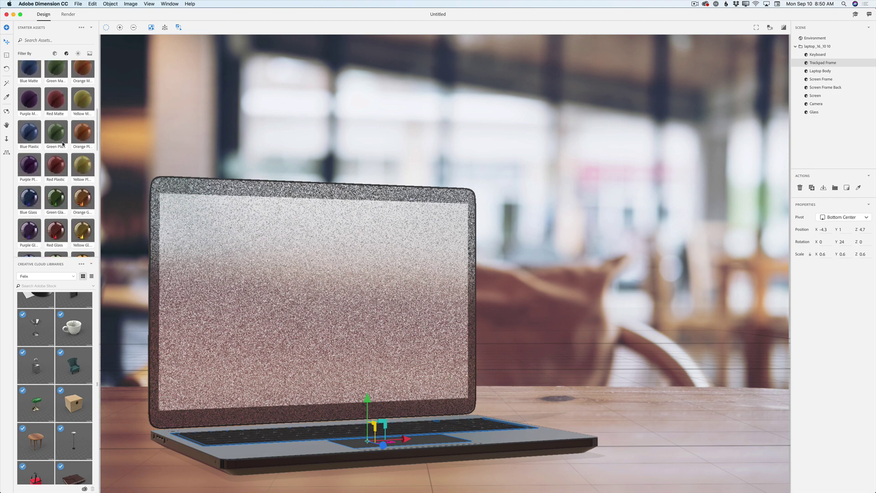
{"action": "scroll", "coordinate": [63, 144], "scroll_direction": "down", "scroll_amount": 4}
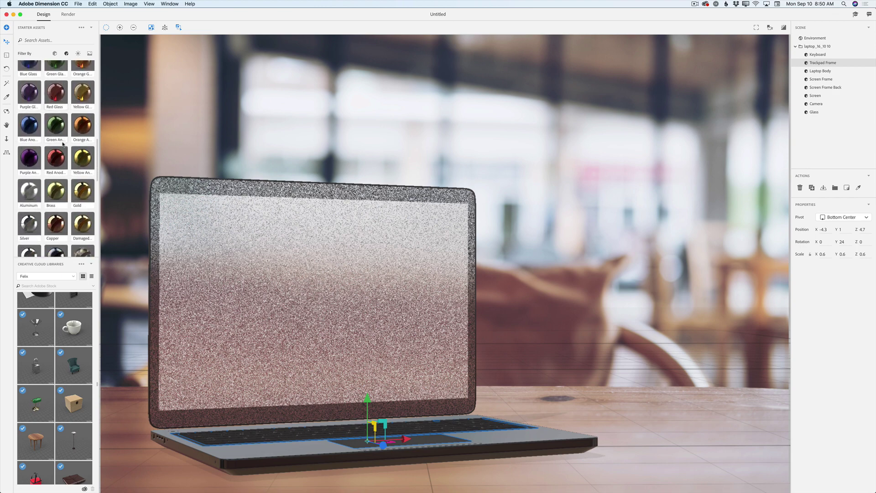
{"action": "left_click", "coordinate": [84, 200]}
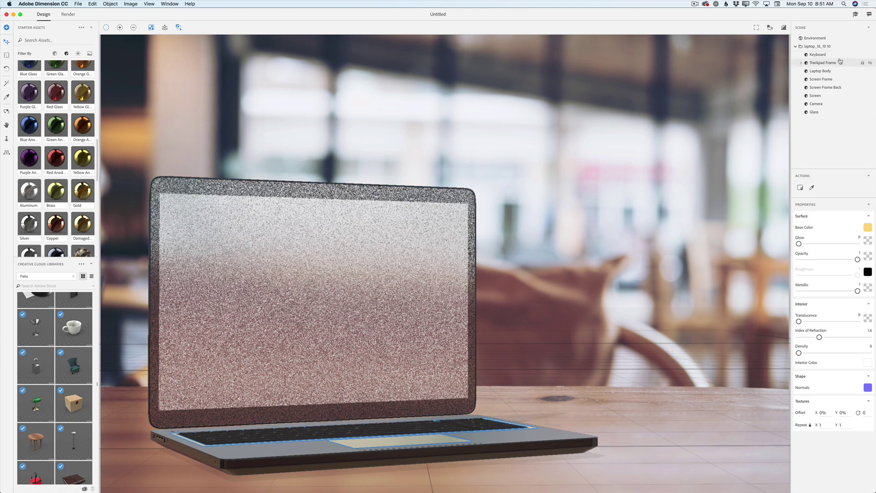
{"action": "left_click", "coordinate": [818, 55]}
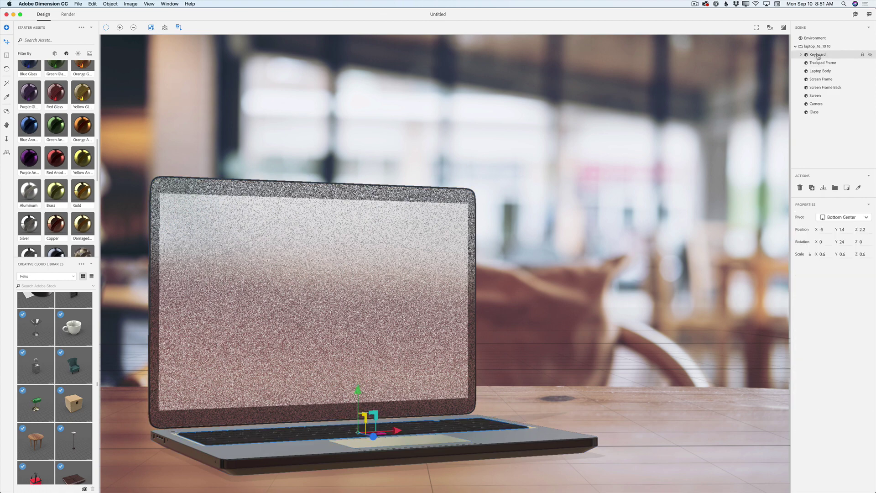
{"action": "left_click", "coordinate": [77, 200]}
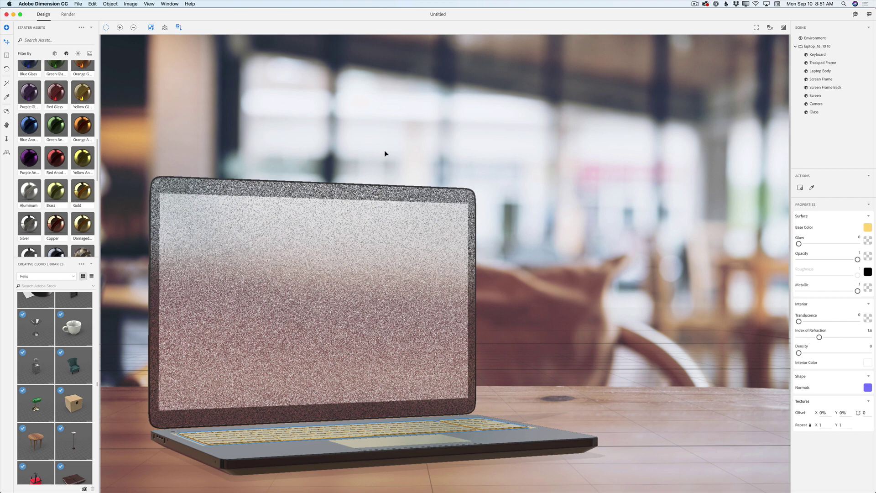
Step: Turn on the render preview and enlarge it to examine the black and gold materials, then shrink it back
{"action": "left_click", "coordinate": [783, 28]}
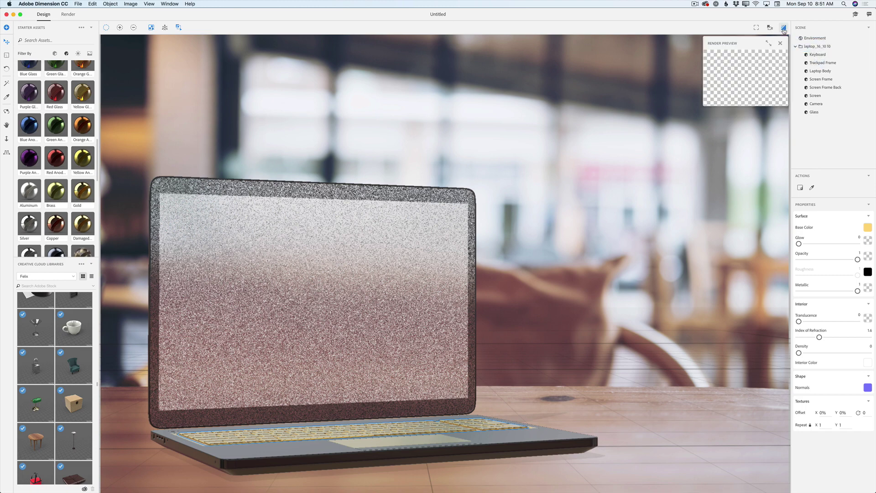
{"action": "left_click", "coordinate": [769, 44]}
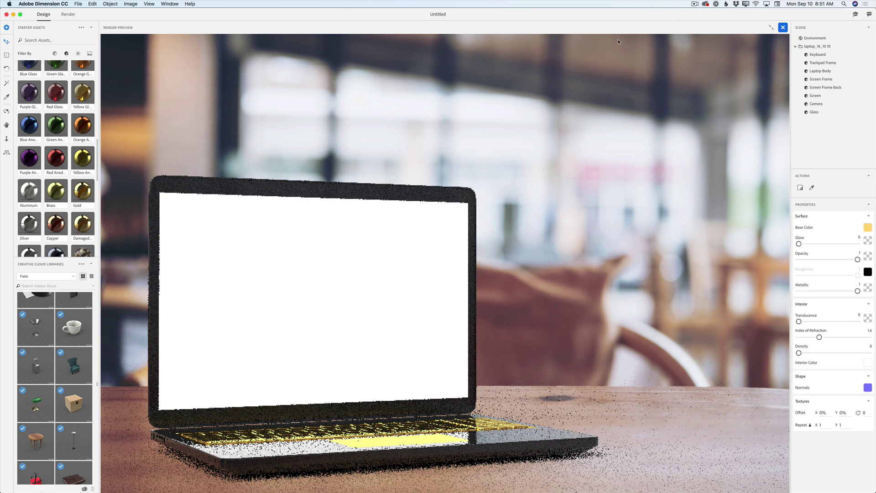
{"action": "left_click", "coordinate": [771, 28]}
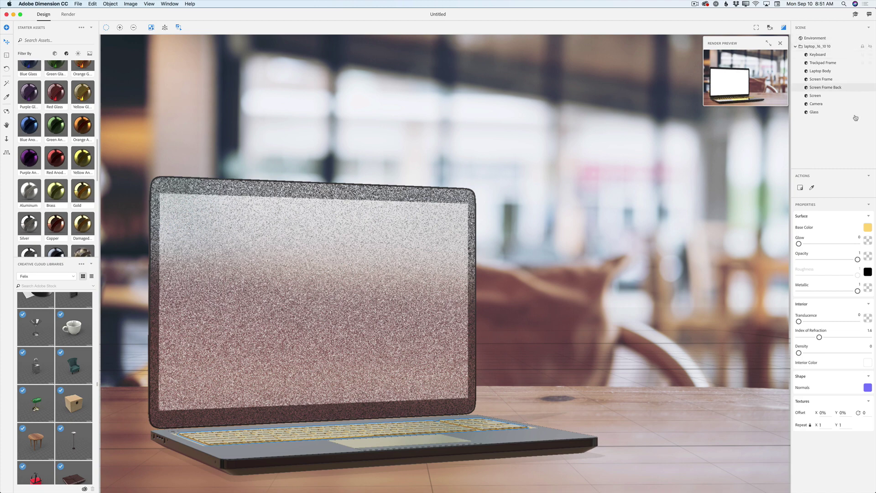
Step: Apply the Purple Glass material to the laptop's Screen and check it in the enlarged render preview
{"action": "left_click", "coordinate": [816, 96]}
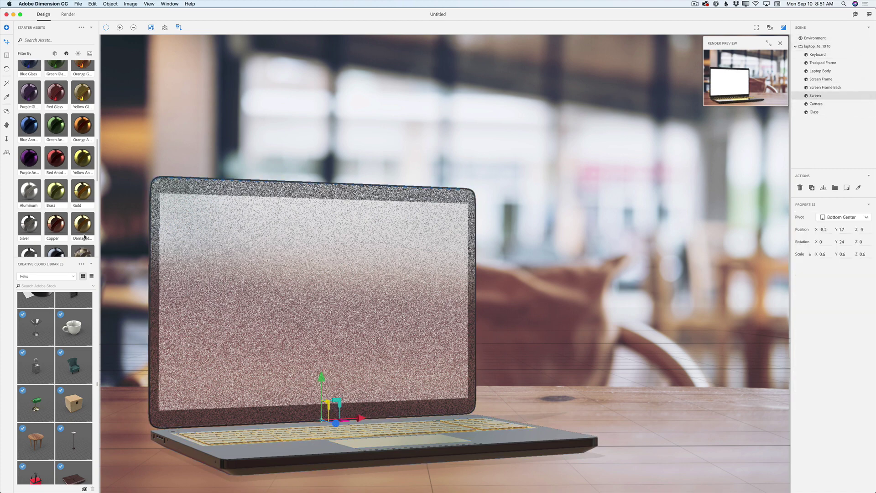
{"action": "scroll", "coordinate": [56, 225], "scroll_direction": "up", "scroll_amount": 2}
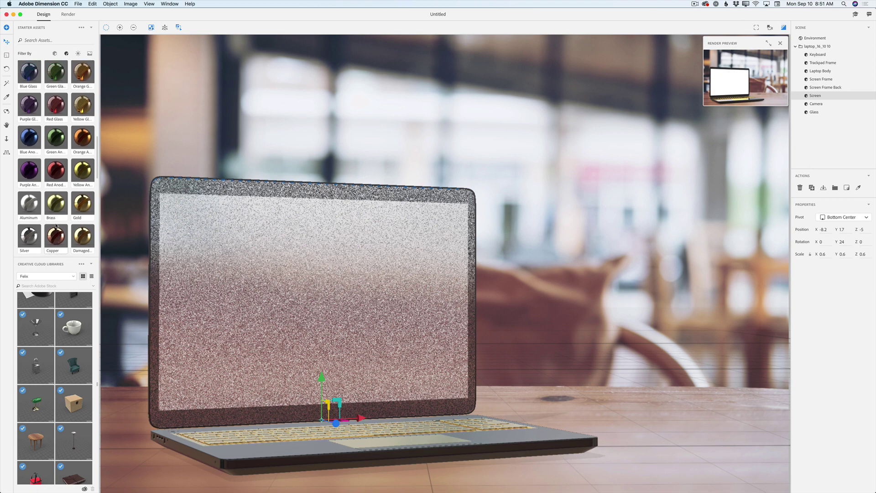
{"action": "scroll", "coordinate": [56, 225], "scroll_direction": "up", "scroll_amount": 1}
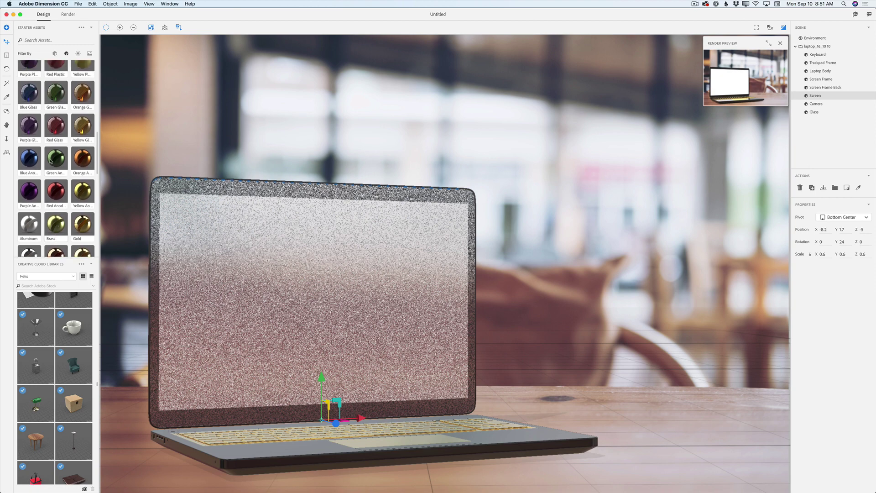
{"action": "left_click", "coordinate": [29, 124]}
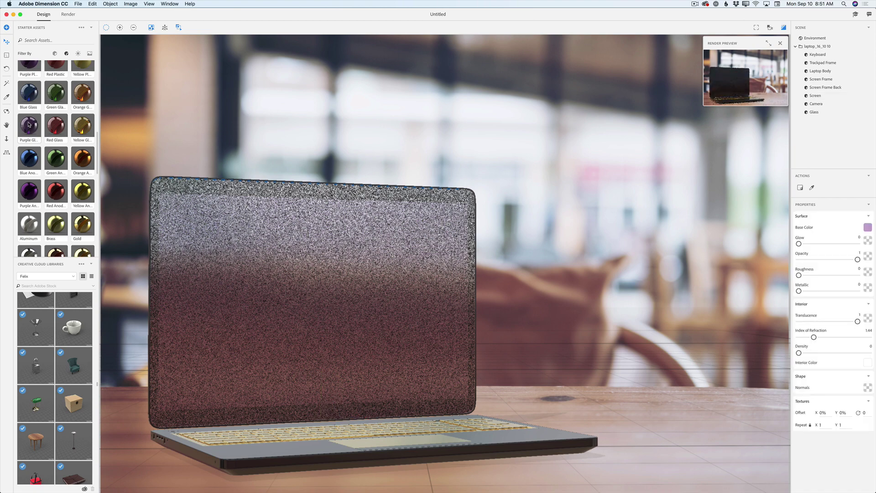
{"action": "scroll", "coordinate": [29, 125], "scroll_direction": "up", "scroll_amount": 1}
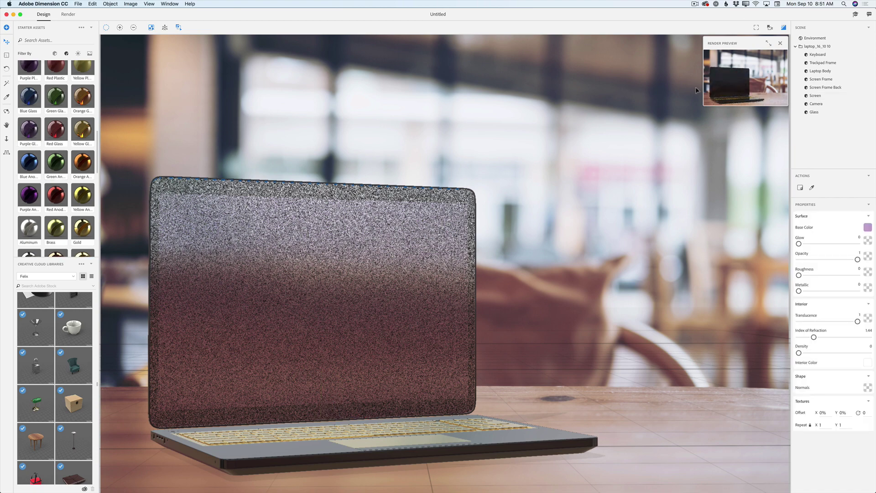
{"action": "left_click", "coordinate": [768, 44]}
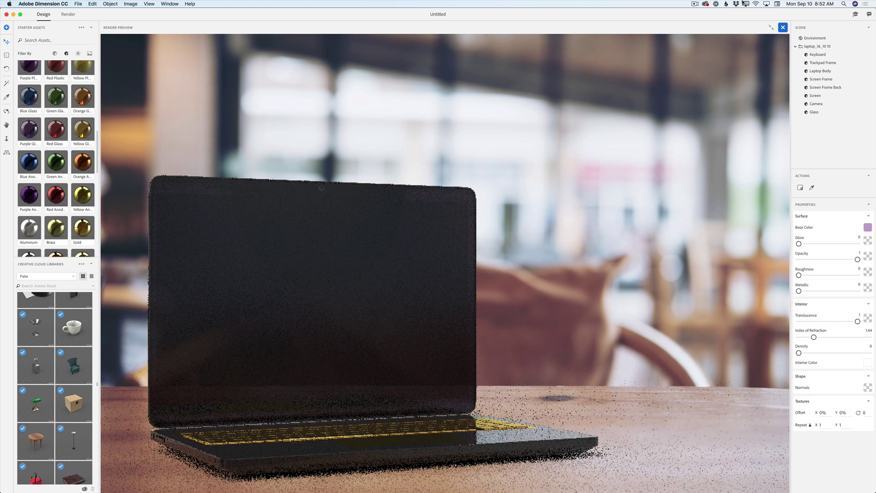
{"action": "left_click", "coordinate": [771, 28]}
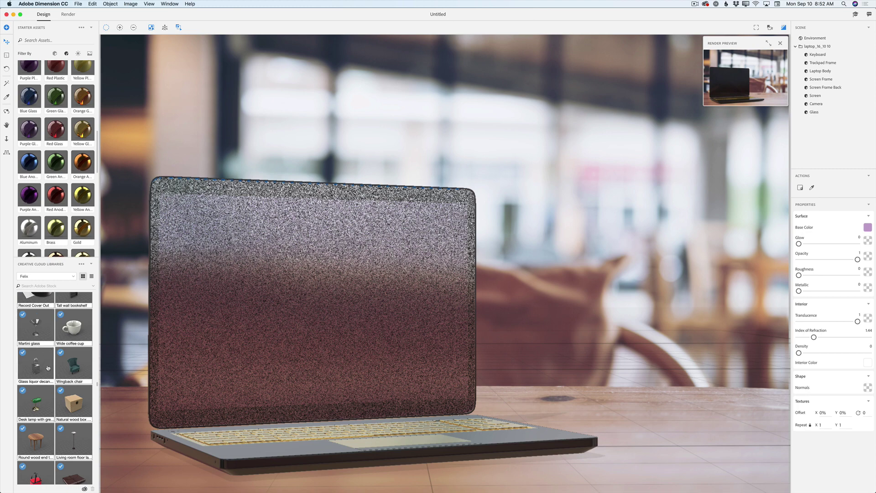
Step: Find the leather journal model in the Felix library and add it to the scene
{"action": "scroll", "coordinate": [75, 370], "scroll_direction": "down", "scroll_amount": 2}
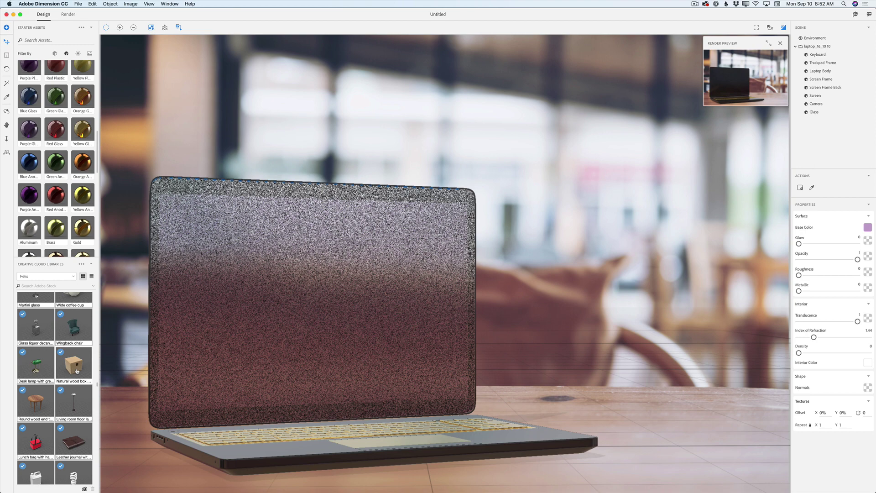
{"action": "scroll", "coordinate": [77, 371], "scroll_direction": "down", "scroll_amount": 10}
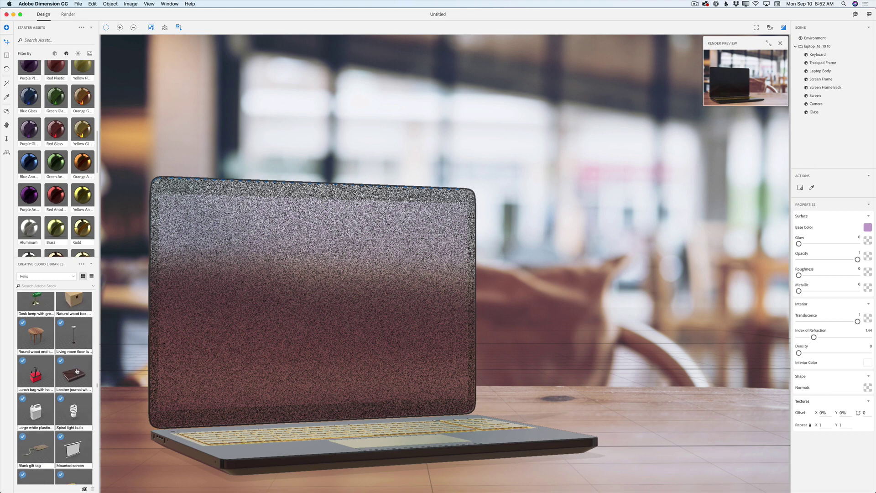
{"action": "scroll", "coordinate": [76, 371], "scroll_direction": "up", "scroll_amount": 3}
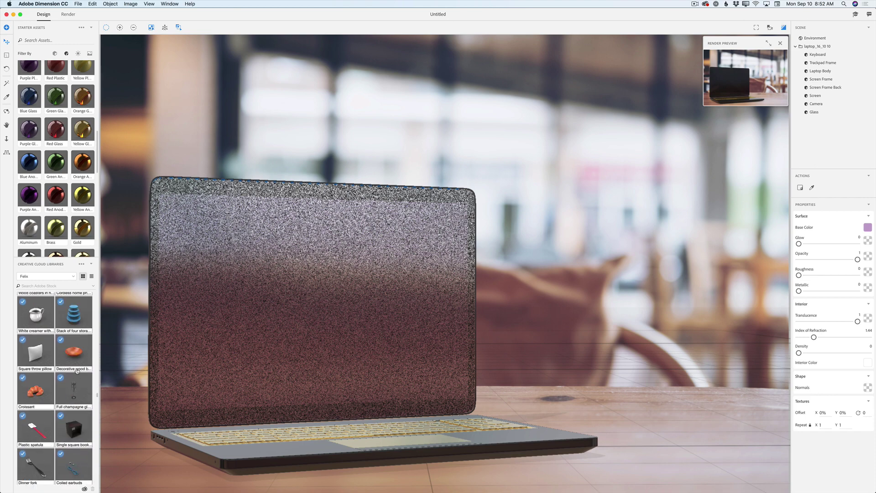
{"action": "scroll", "coordinate": [77, 371], "scroll_direction": "up", "scroll_amount": 5}
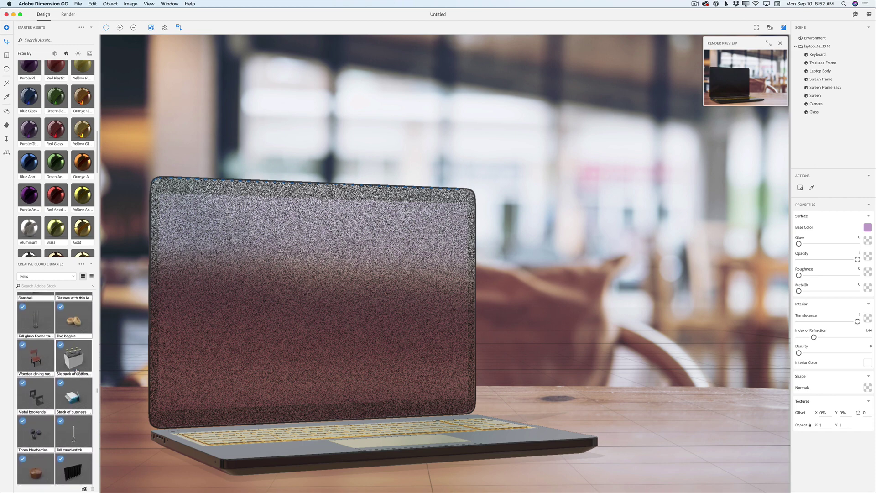
{"action": "scroll", "coordinate": [77, 371], "scroll_direction": "up", "scroll_amount": 8}
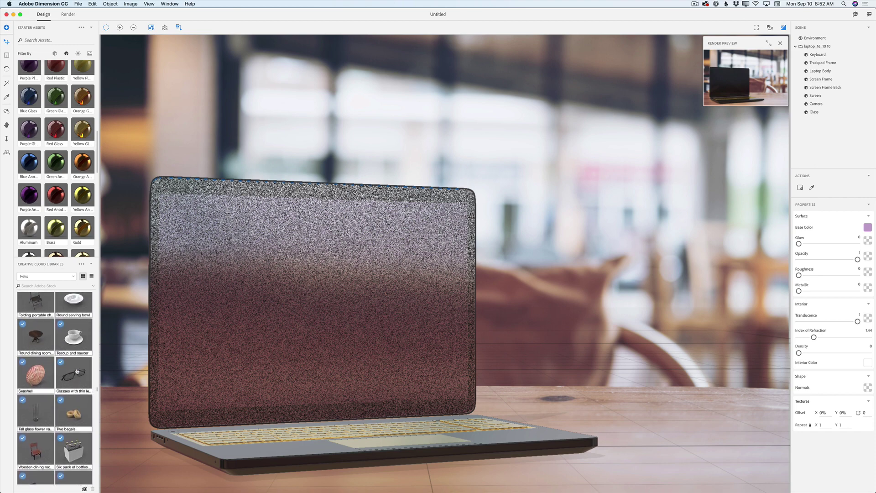
{"action": "scroll", "coordinate": [77, 371], "scroll_direction": "up", "scroll_amount": 6}
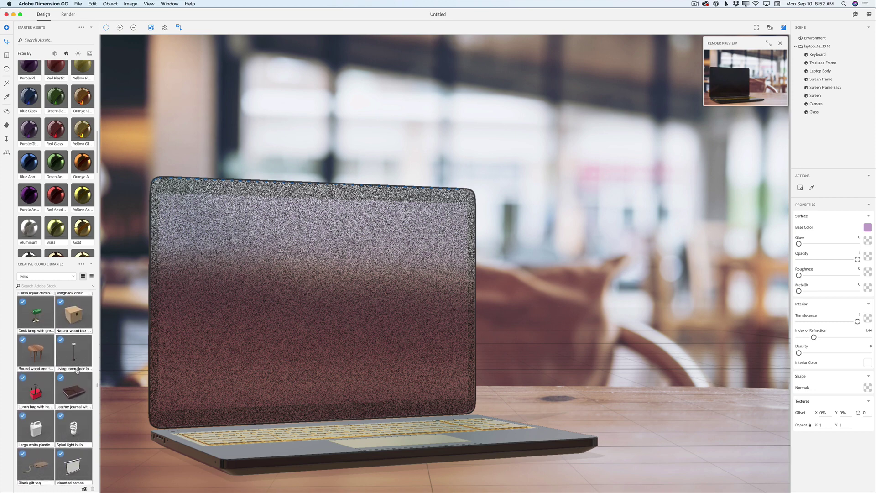
{"action": "left_click", "coordinate": [76, 396]}
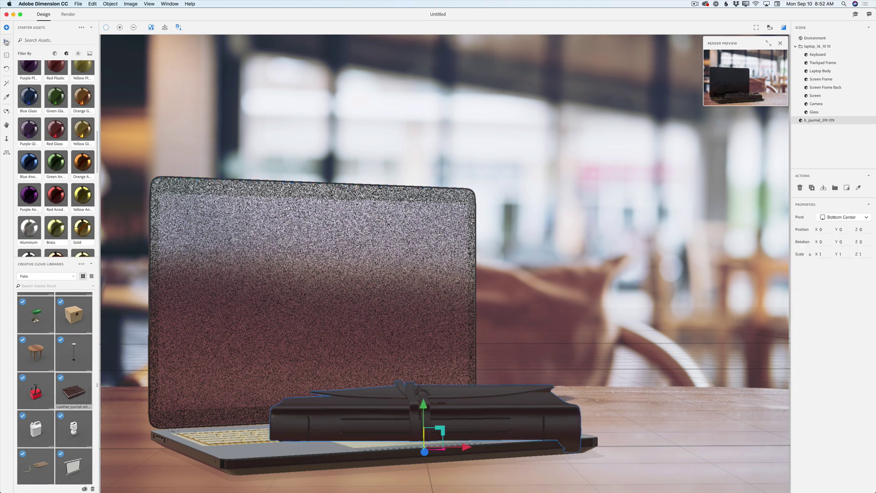
Step: Move the journal beside the laptop to about X 21.5, Z -33.3 and rotate it to about -19° around Y
{"action": "left_click", "coordinate": [6, 42]}
{"action": "left_click_drag", "start_coordinate": [461, 454], "coordinate": [552, 385]}
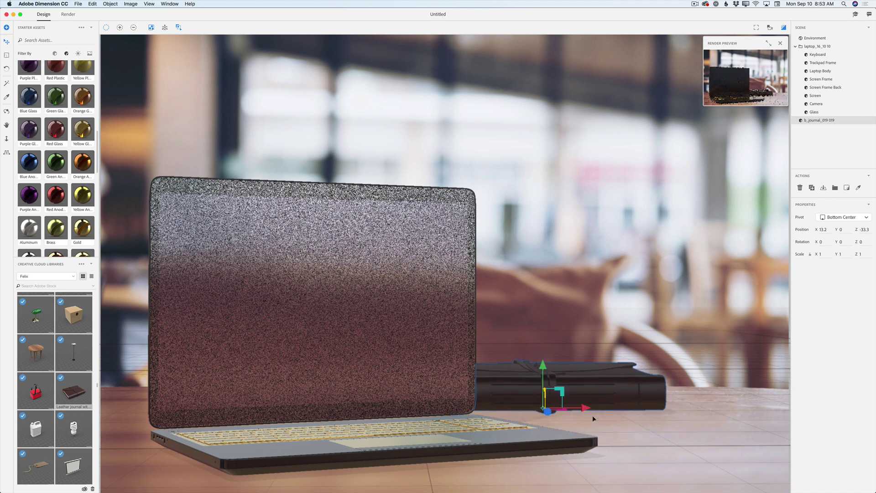
{"action": "left_click_drag", "start_coordinate": [588, 410], "coordinate": [665, 419]}
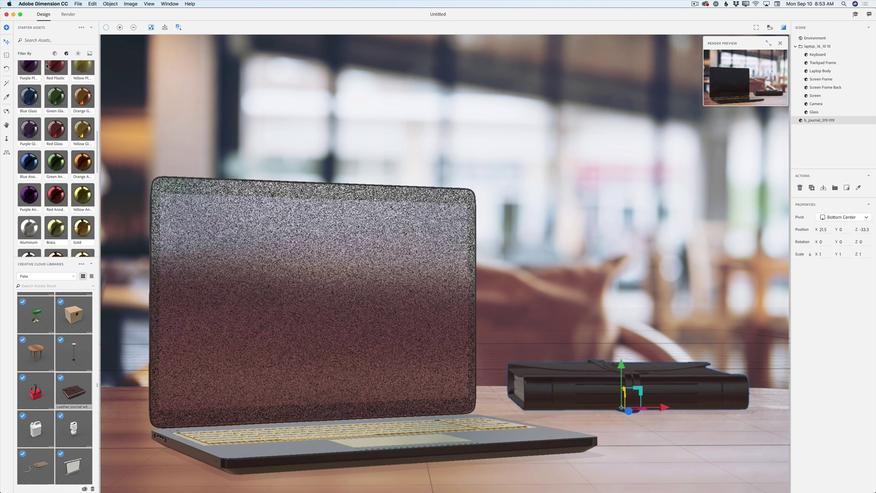
{"action": "left_click", "coordinate": [6, 68]}
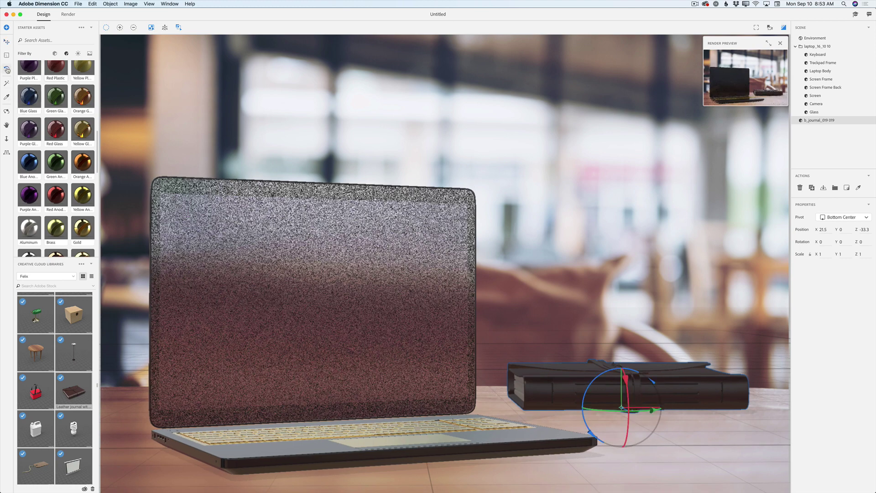
{"action": "left_click_drag", "start_coordinate": [651, 410], "coordinate": [648, 414]}
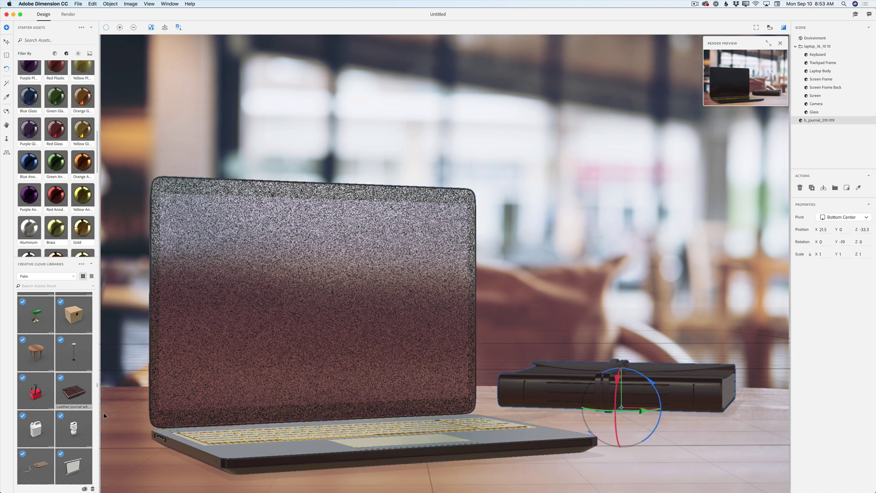
Step: Add the Wide coffee cup model from the Felix library to the scene
{"action": "scroll", "coordinate": [71, 375], "scroll_direction": "up", "scroll_amount": 2}
{"action": "scroll", "coordinate": [70, 375], "scroll_direction": "up", "scroll_amount": 2}
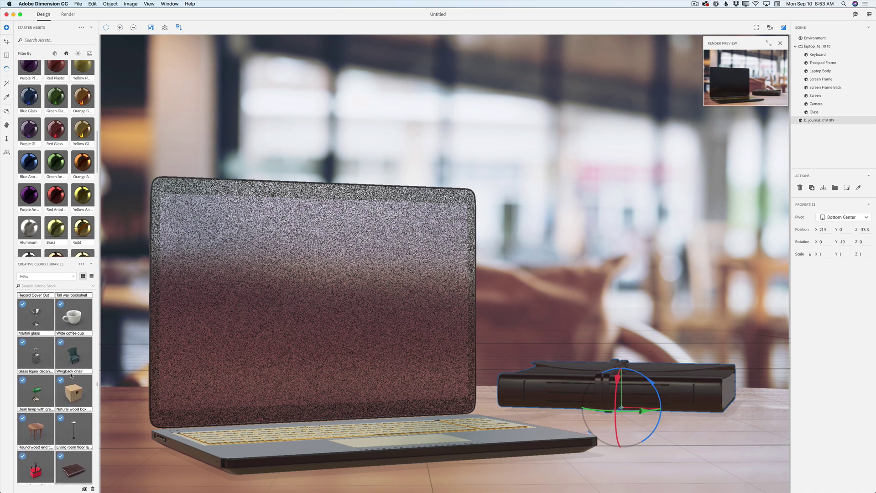
{"action": "left_click", "coordinate": [75, 320]}
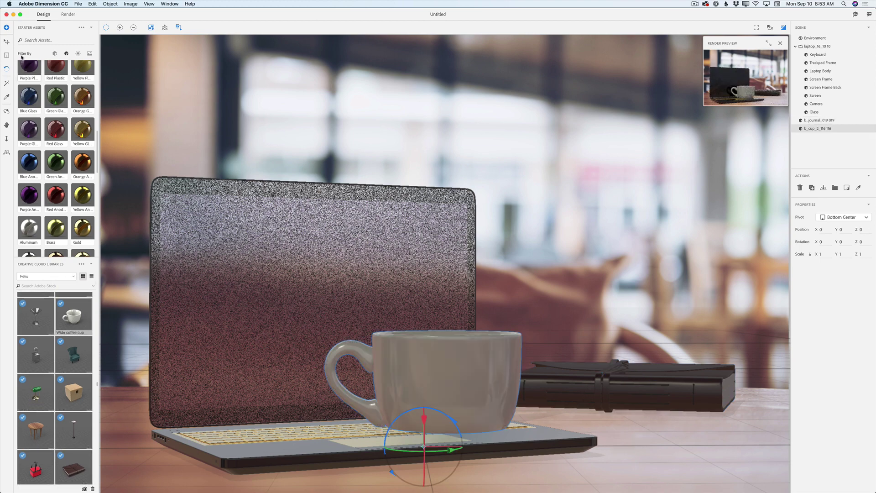
Step: Move the coffee cup onto the top of the journal at about X 14.6, Y 4.6, Z -23.7
{"action": "left_click", "coordinate": [8, 43]}
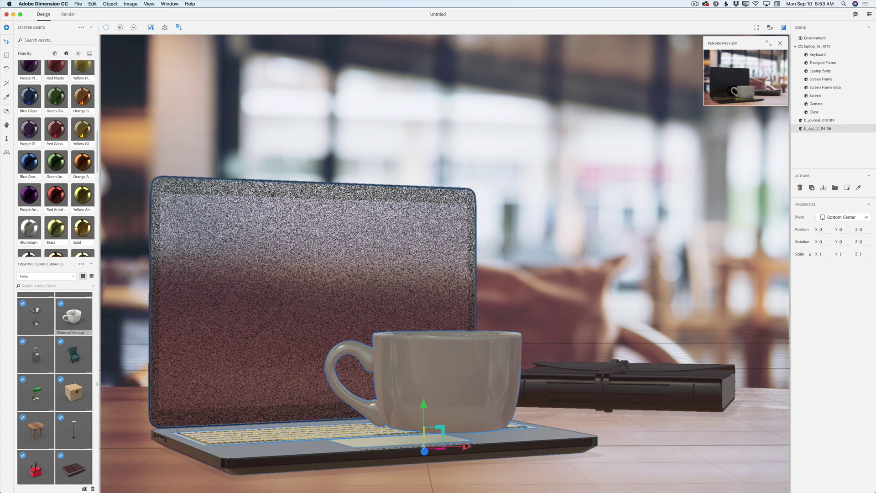
{"action": "left_click_drag", "start_coordinate": [466, 447], "coordinate": [614, 440]}
{"action": "left_click_drag", "start_coordinate": [611, 407], "coordinate": [610, 337]}
{"action": "left_click_drag", "start_coordinate": [618, 369], "coordinate": [581, 366]}
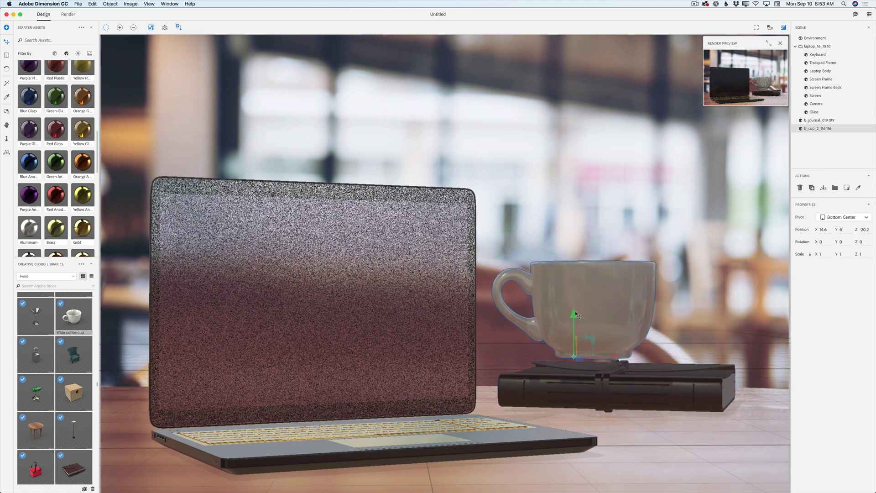
{"action": "left_click_drag", "start_coordinate": [578, 317], "coordinate": [578, 332]}
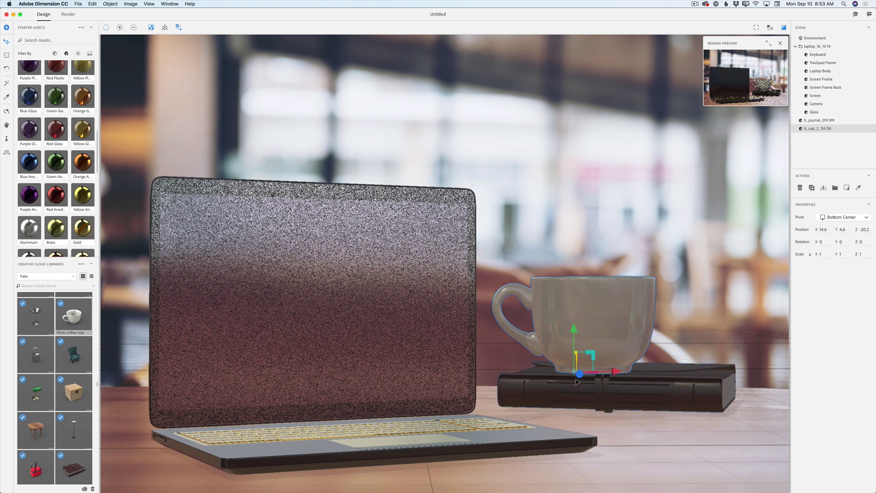
{"action": "left_click_drag", "start_coordinate": [579, 368], "coordinate": [566, 370]}
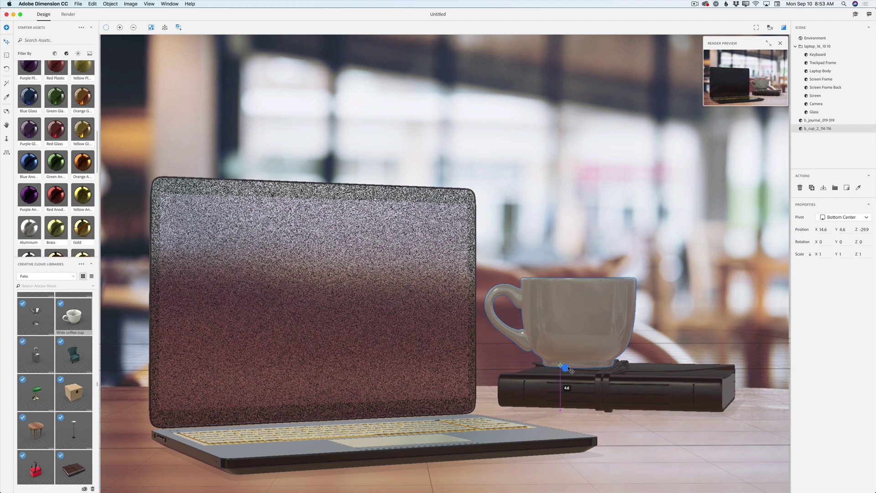
{"action": "left_click_drag", "start_coordinate": [571, 371], "coordinate": [578, 391]}
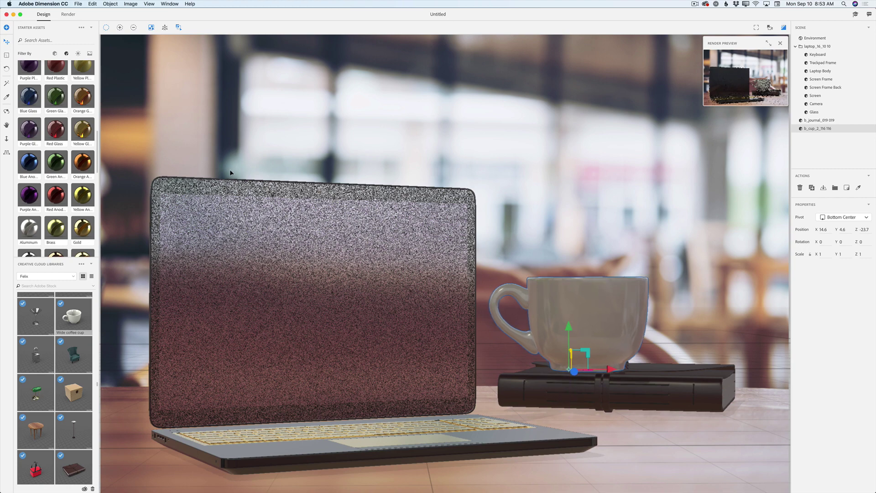
Step: Rotate the coffee cup to about 136° around Y and shift it on the journal to about X 16.2, Z -25.3
{"action": "key", "text": "r"}
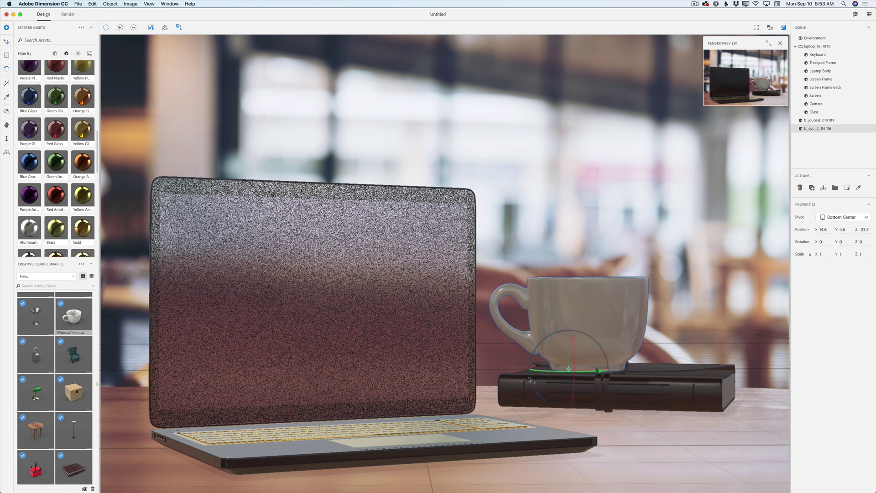
{"action": "left_click_drag", "start_coordinate": [598, 371], "coordinate": [655, 372]}
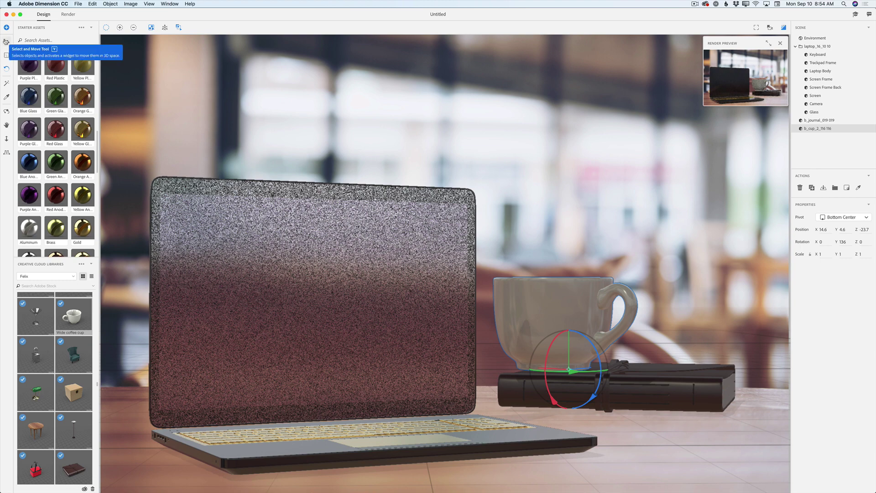
{"action": "left_click", "coordinate": [6, 42]}
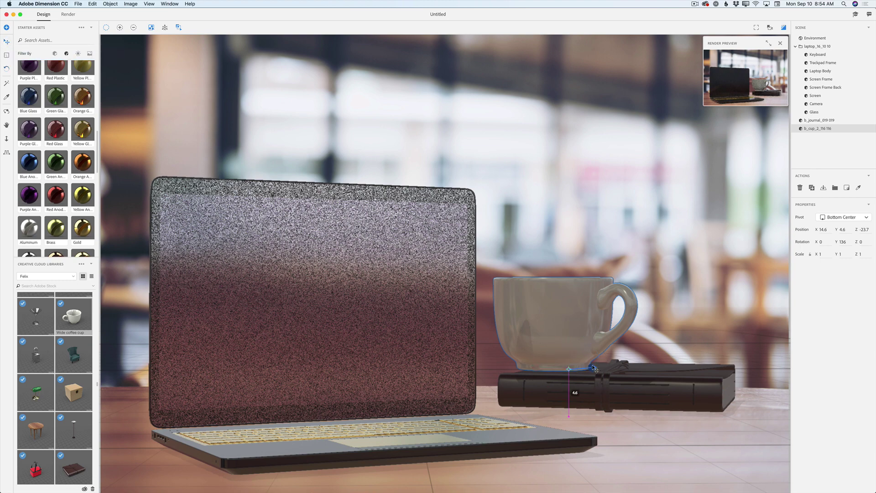
{"action": "left_click_drag", "start_coordinate": [595, 370], "coordinate": [610, 371]}
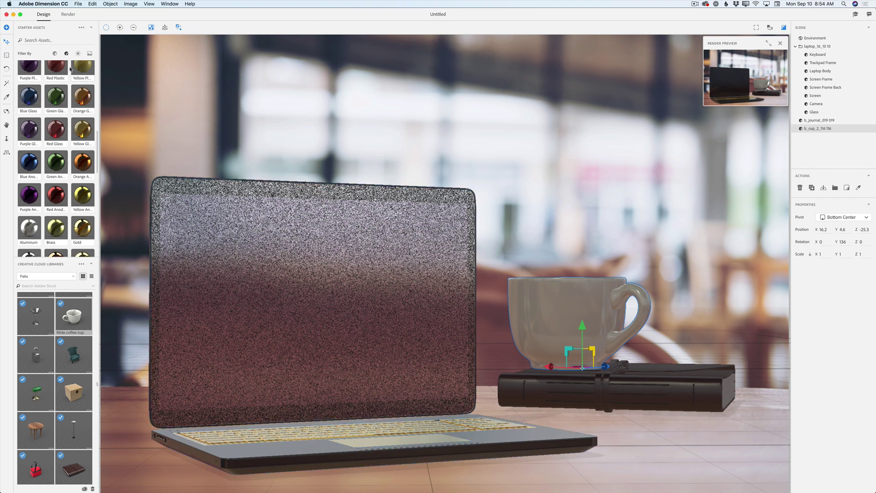
Step: Apply the Gold material to the coffee cup and check it in the enlarged render preview
{"action": "scroll", "coordinate": [53, 133], "scroll_direction": "down", "scroll_amount": 1}
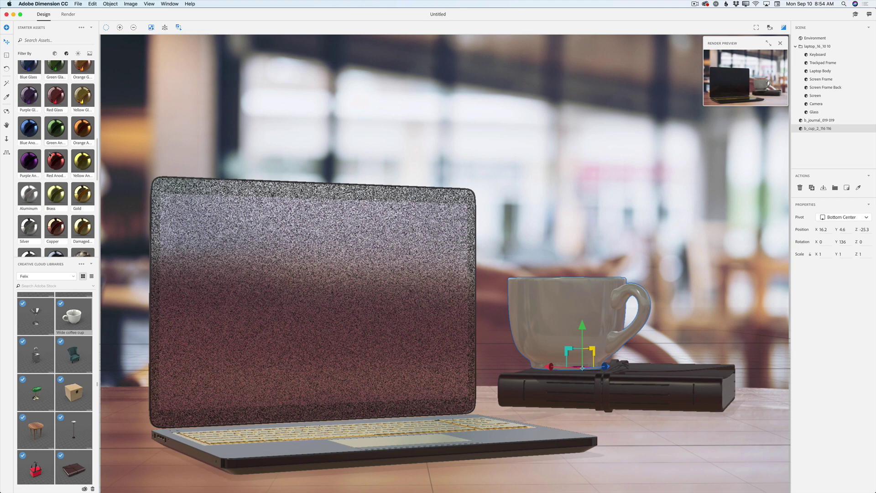
{"action": "left_click", "coordinate": [83, 204]}
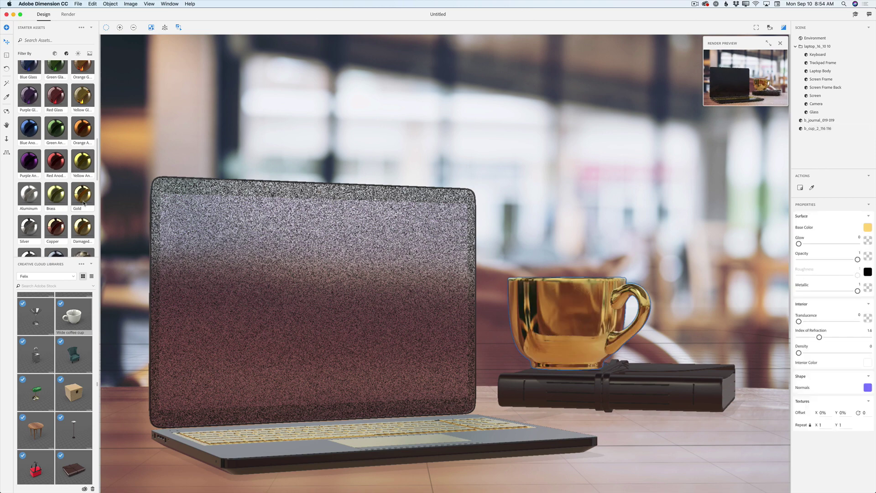
{"action": "left_click", "coordinate": [768, 43]}
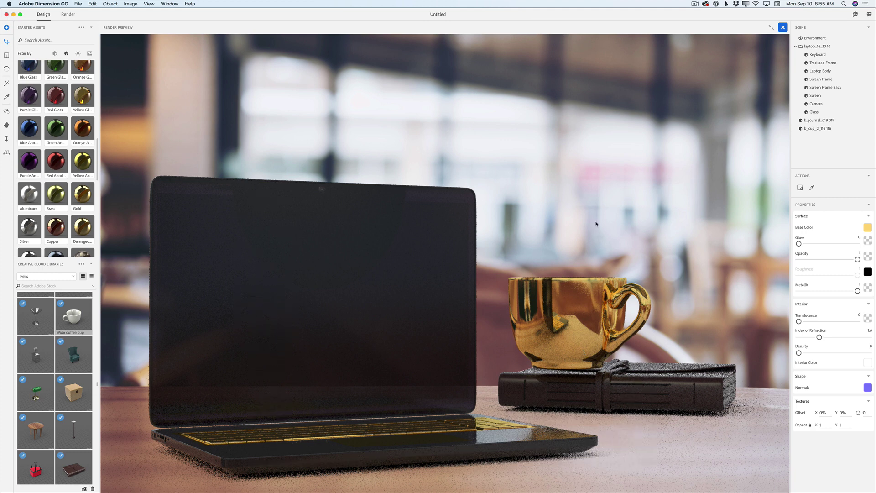
{"action": "left_click", "coordinate": [771, 29]}
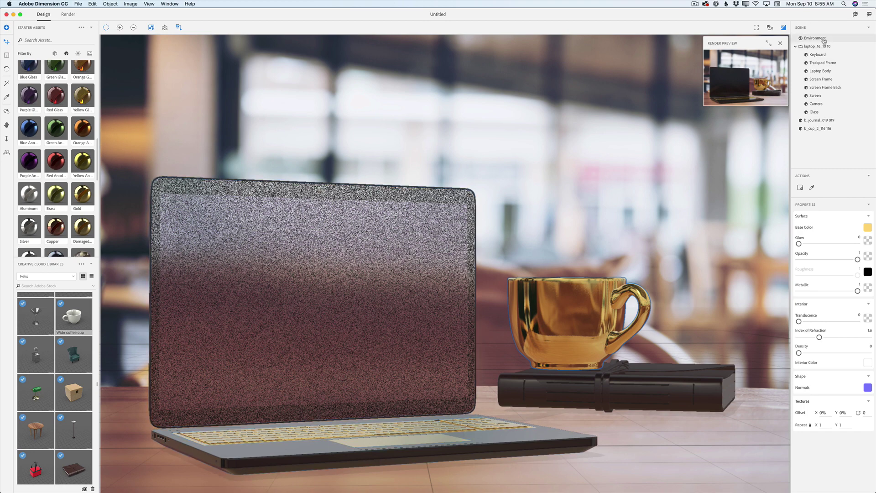
Step: Display the Environment's canvas and lighting properties
{"action": "left_click", "coordinate": [810, 38]}
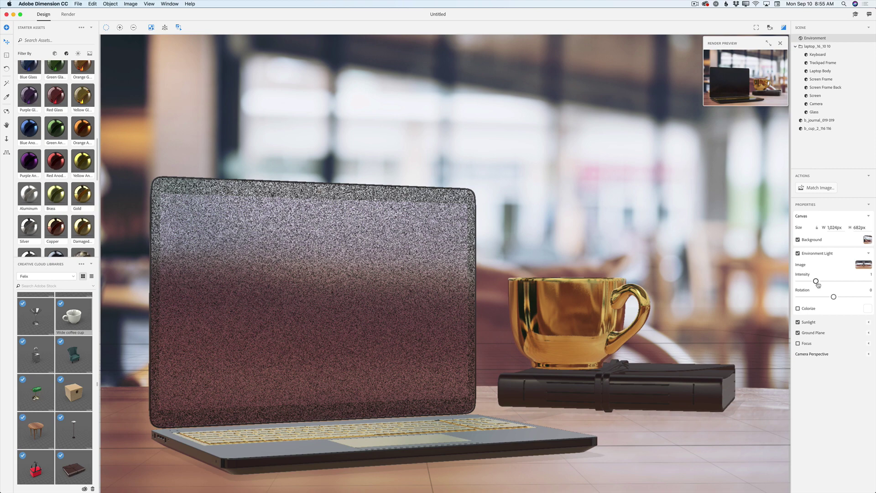
Step: Render the scene at High (Slow) quality with the export filename "my gold cup"
{"action": "left_click", "coordinate": [69, 15]}
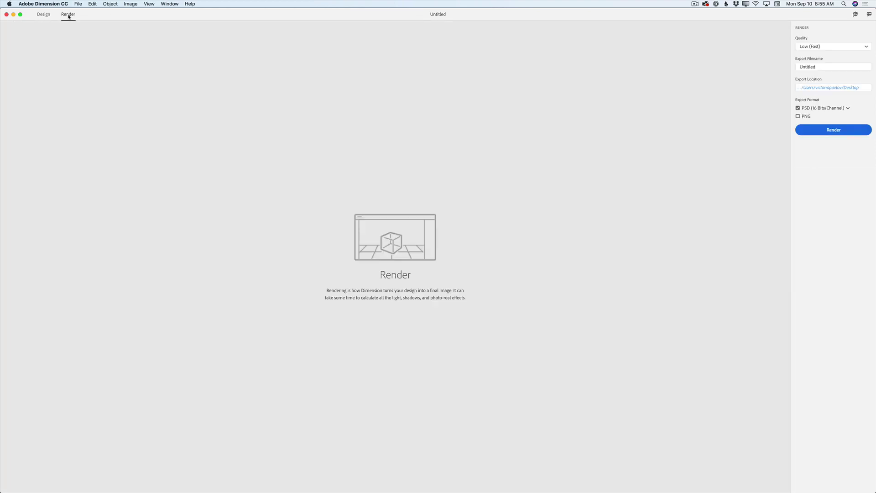
{"action": "left_click", "coordinate": [808, 47]}
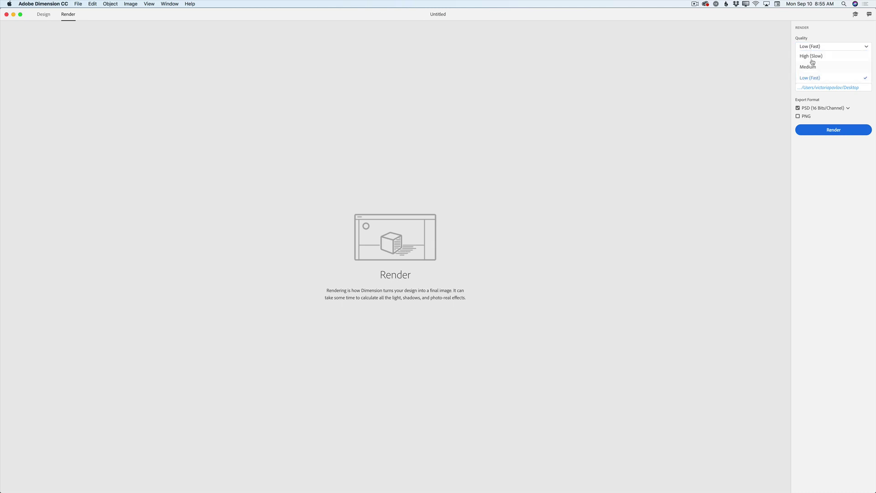
{"action": "left_click", "coordinate": [812, 56]}
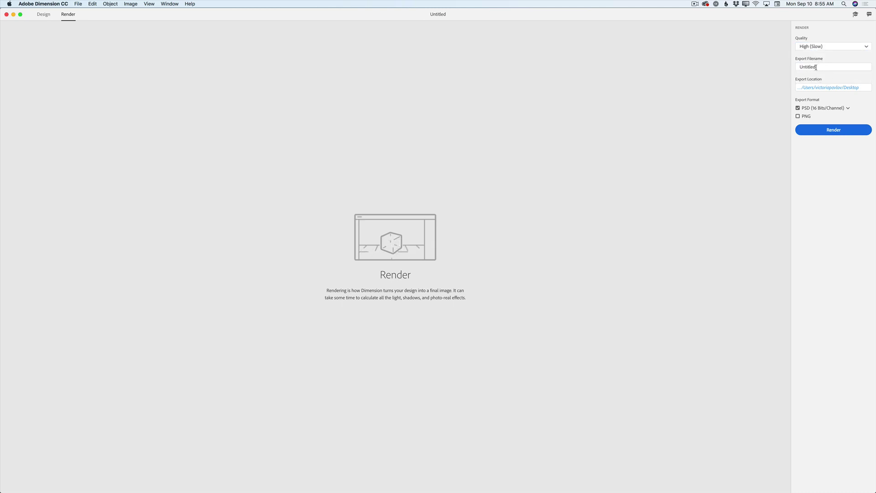
{"action": "left_click", "coordinate": [816, 68]}
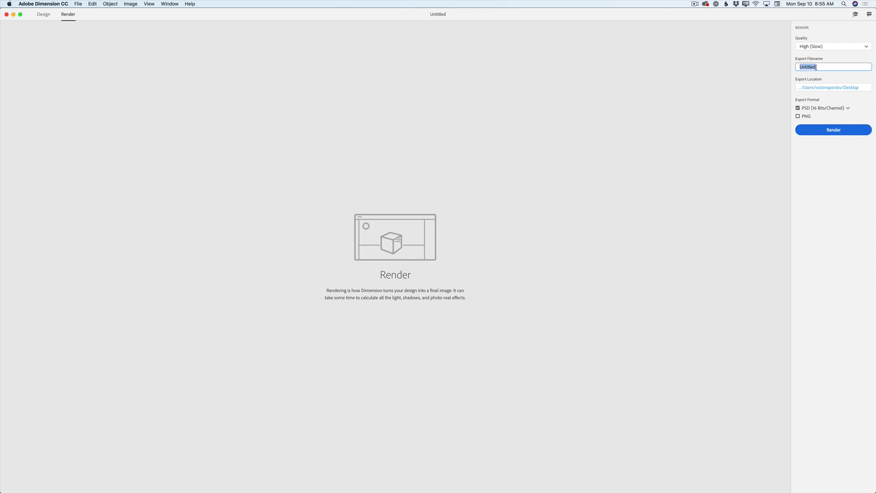
{"action": "type", "text": "my gold cup"}
{"action": "left_click", "coordinate": [834, 129]}
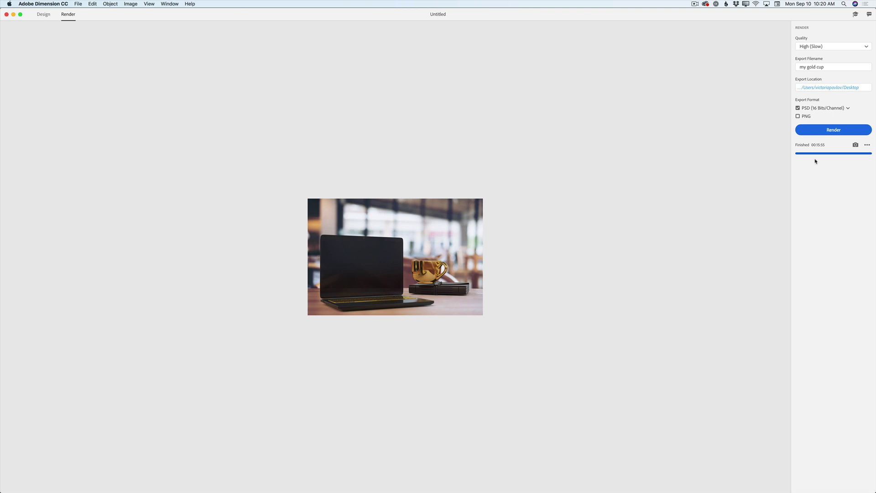
Step: Open the finished render in Photoshop and hide its Rendered Image layer
{"action": "left_click", "coordinate": [867, 144]}
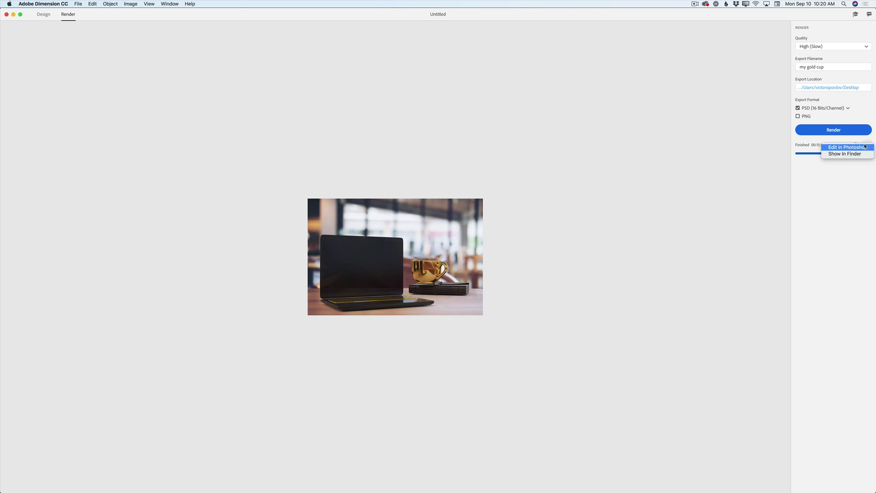
{"action": "left_click", "coordinate": [836, 147]}
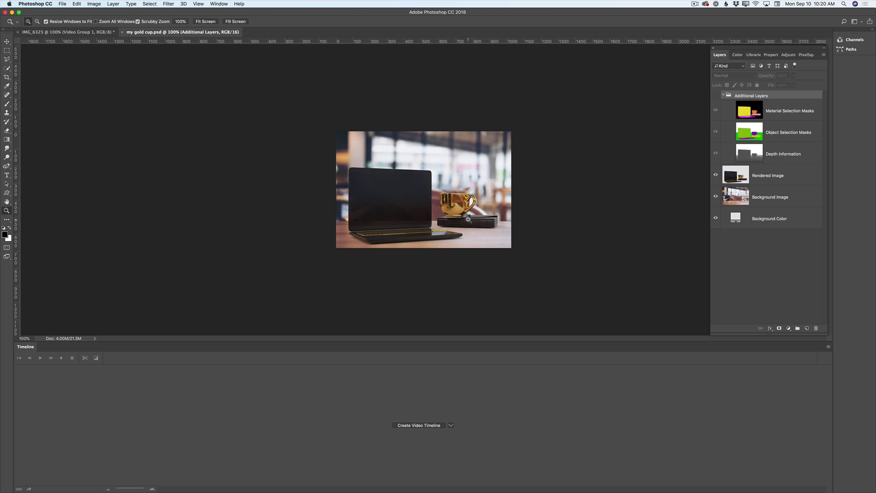
{"action": "left_click", "coordinate": [716, 176]}
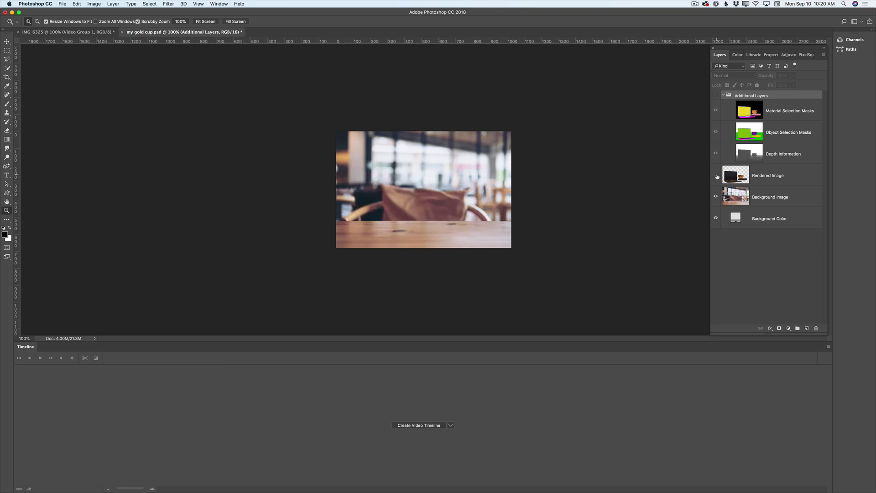
Step: Restore the visibility of the Rendered Image and Background Image layers, and create a video timeline for the document
{"action": "left_click", "coordinate": [716, 176]}
{"action": "left_click", "coordinate": [716, 196]}
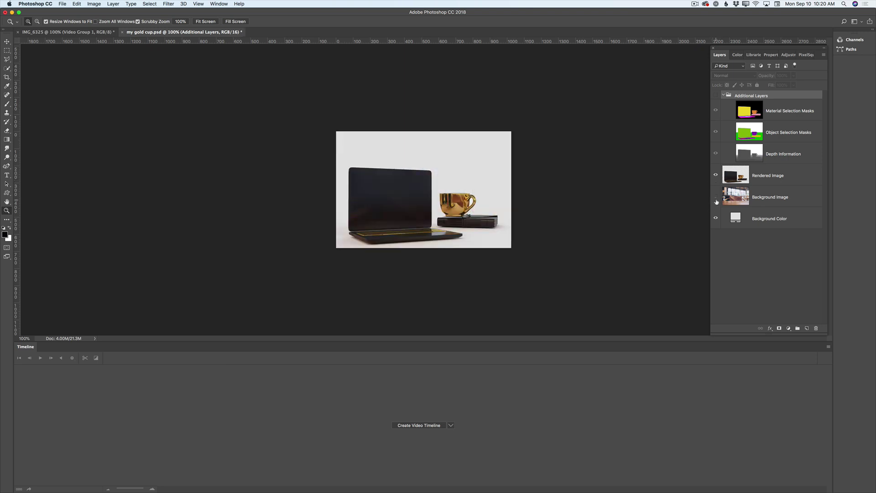
{"action": "left_click", "coordinate": [717, 196]}
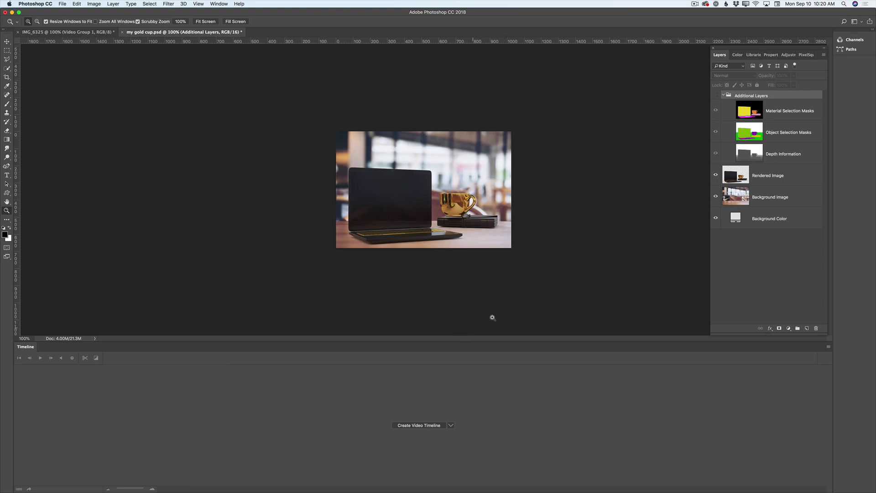
{"action": "left_click", "coordinate": [425, 427]}
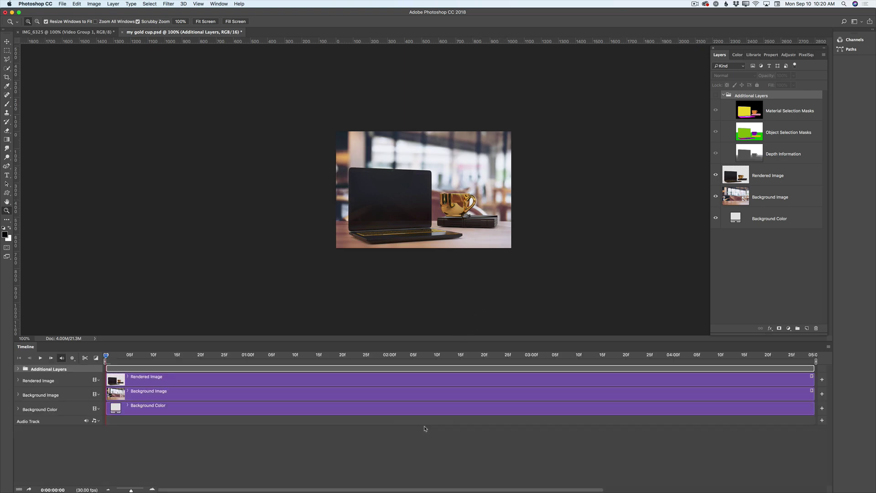
{"action": "left_click", "coordinate": [218, 4]}
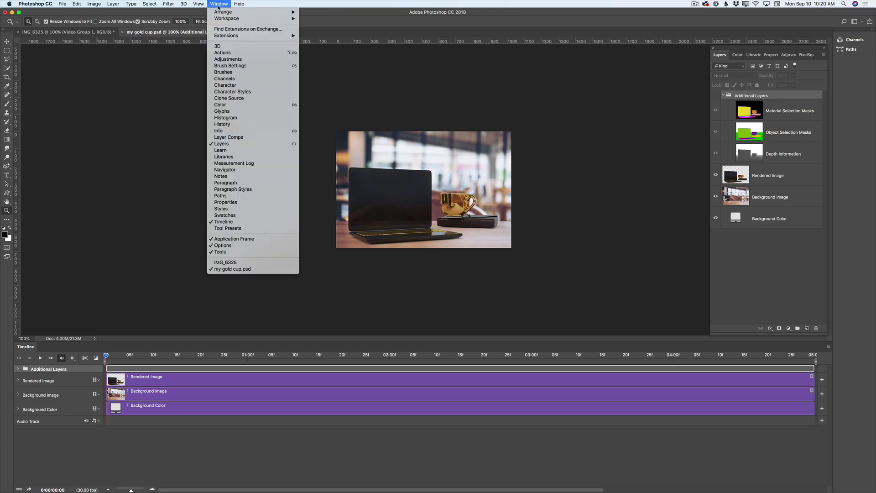
Step: Switch to the IMG_6325 video document and preview its footage
{"action": "left_click", "coordinate": [93, 35]}
{"action": "left_click", "coordinate": [93, 34]}
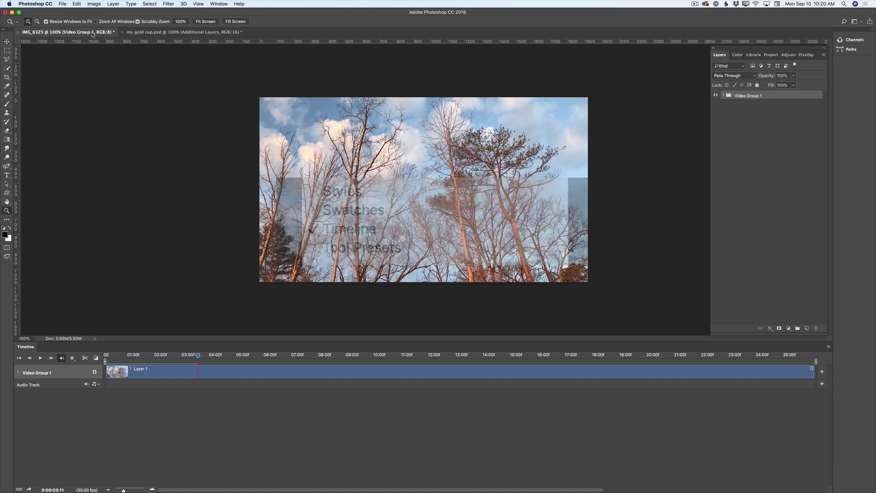
{"action": "left_click", "coordinate": [40, 358]}
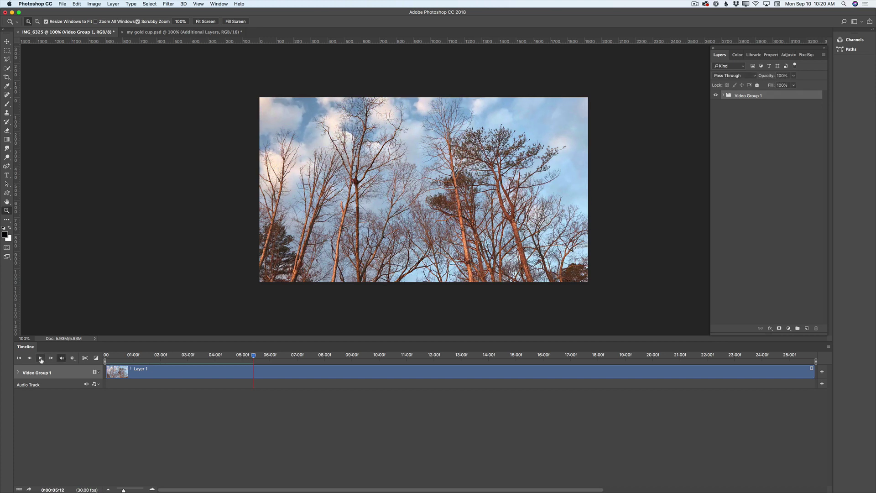
{"action": "key", "text": "space"}
Step: Copy Video Group 1 into the my gold cup document despite the depth difference, and place it directly below the Rendered Image layer
{"action": "left_click_drag", "start_coordinate": [741, 97], "coordinate": [404, 195]}
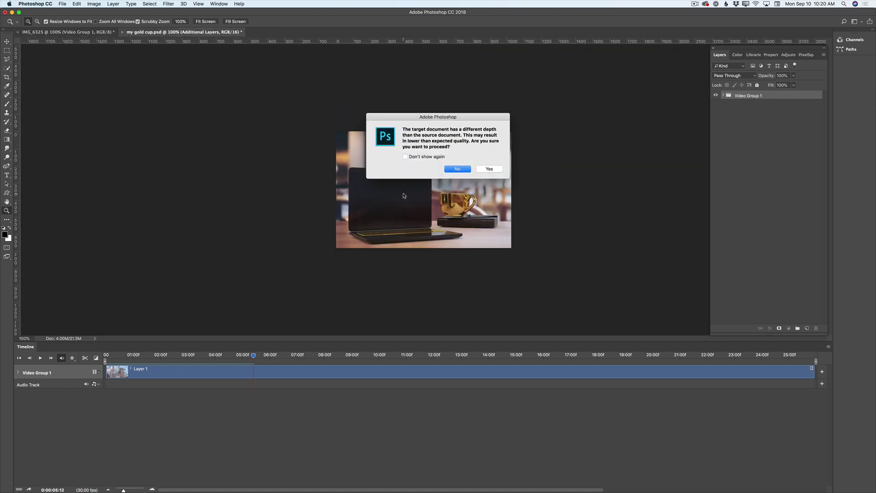
{"action": "left_click", "coordinate": [481, 169]}
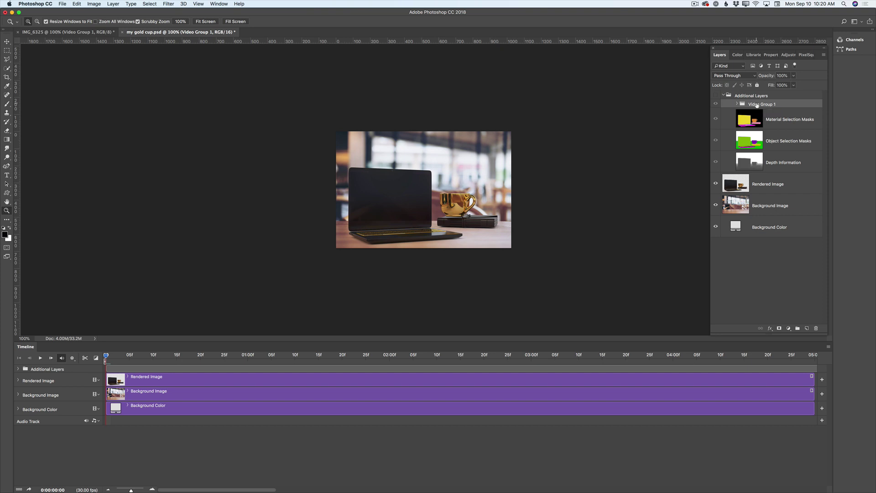
{"action": "left_click_drag", "start_coordinate": [756, 105], "coordinate": [756, 190]}
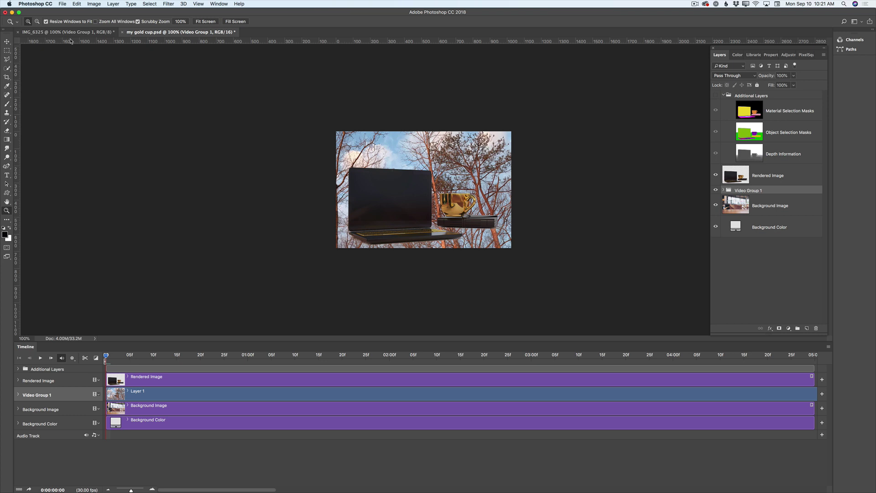
Step: Distort Video Group 1 so its four corners match the corners of the laptop's screen
{"action": "left_click", "coordinate": [76, 4]}
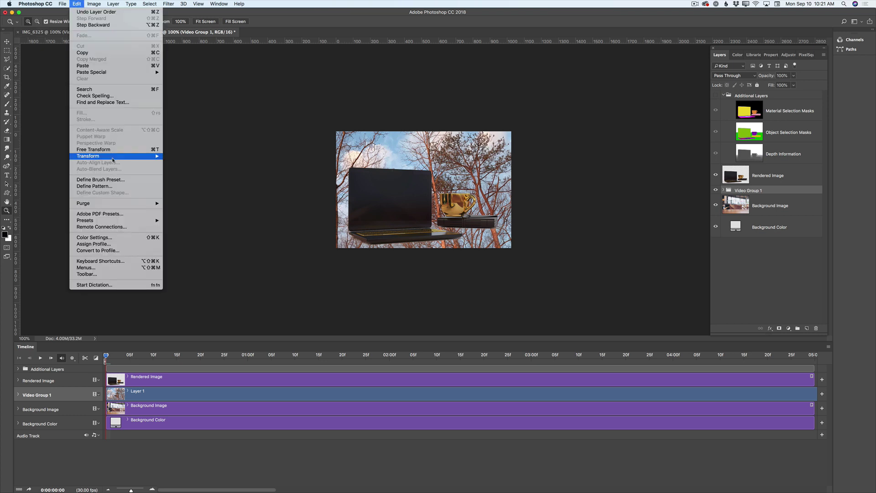
{"action": "mouse_move", "coordinate": [115, 159]}
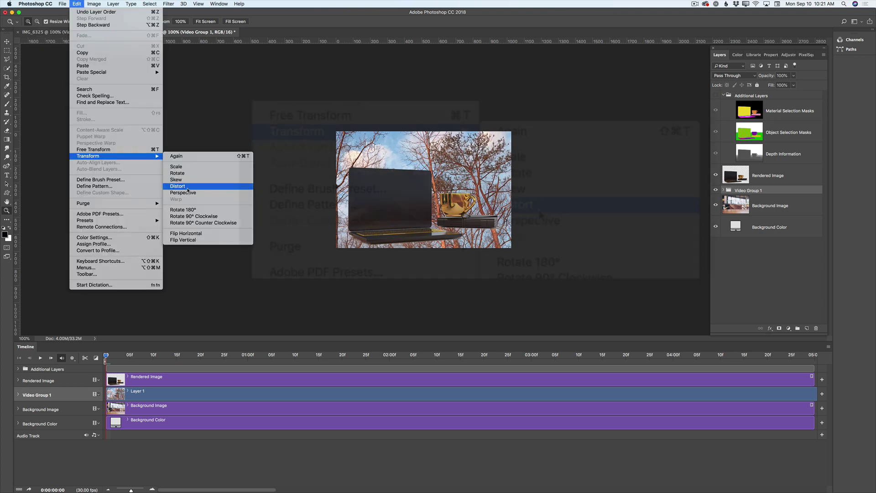
{"action": "left_click", "coordinate": [177, 186]}
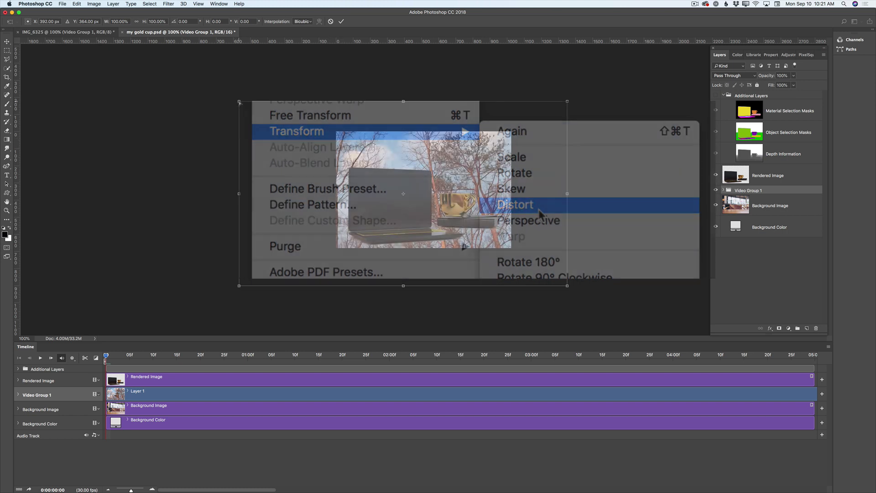
{"action": "left_click_drag", "start_coordinate": [241, 103], "coordinate": [353, 173]}
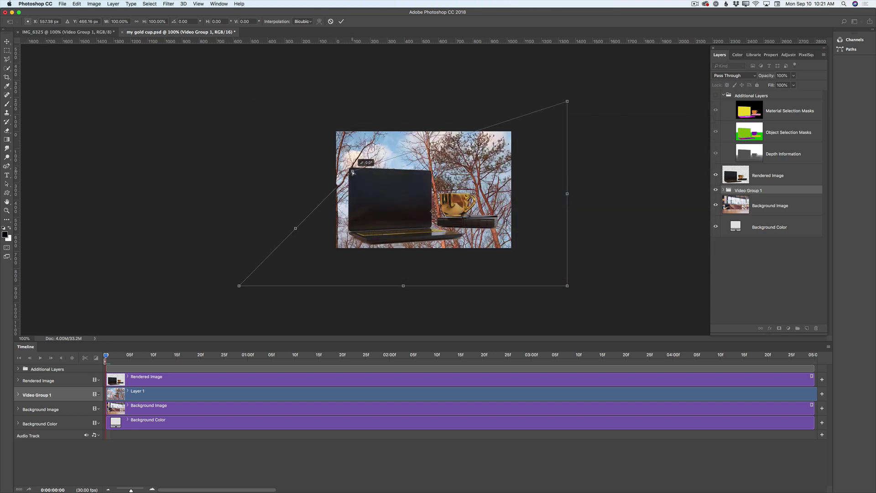
{"action": "left_click_drag", "start_coordinate": [238, 286], "coordinate": [352, 231]}
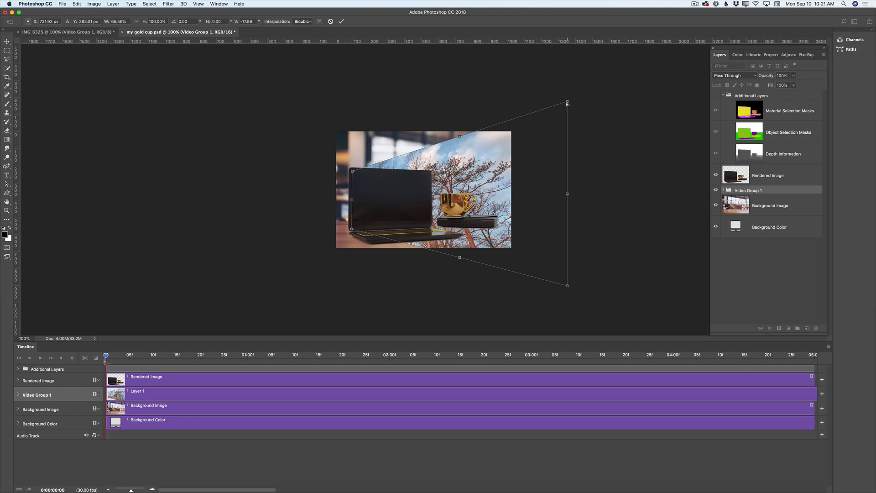
{"action": "left_click_drag", "start_coordinate": [567, 101], "coordinate": [429, 174]}
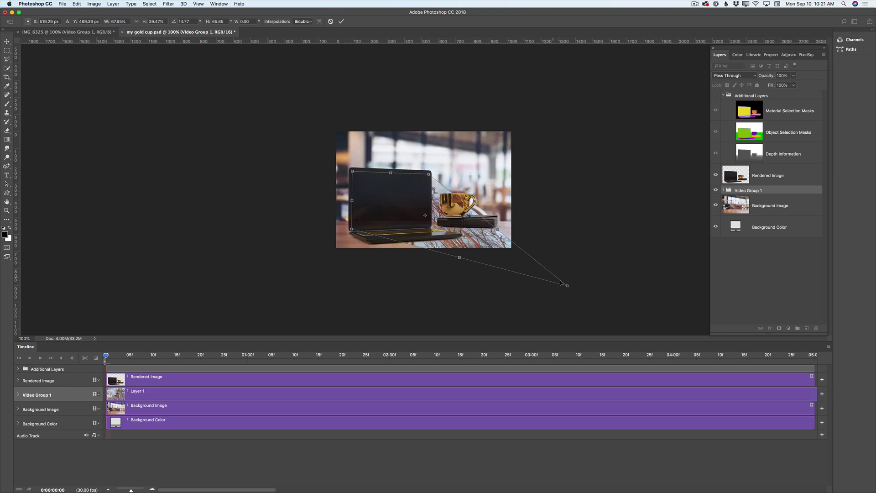
{"action": "left_click_drag", "start_coordinate": [568, 287], "coordinate": [429, 227]}
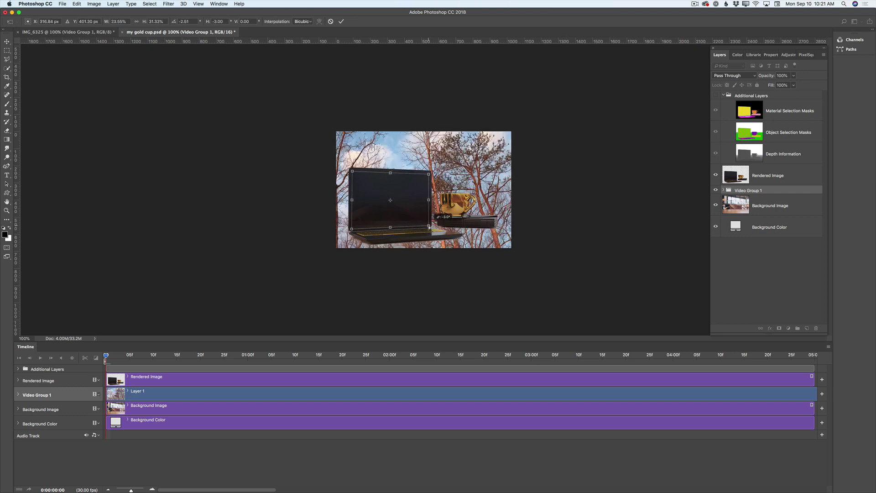
{"action": "key", "text": "Return"}
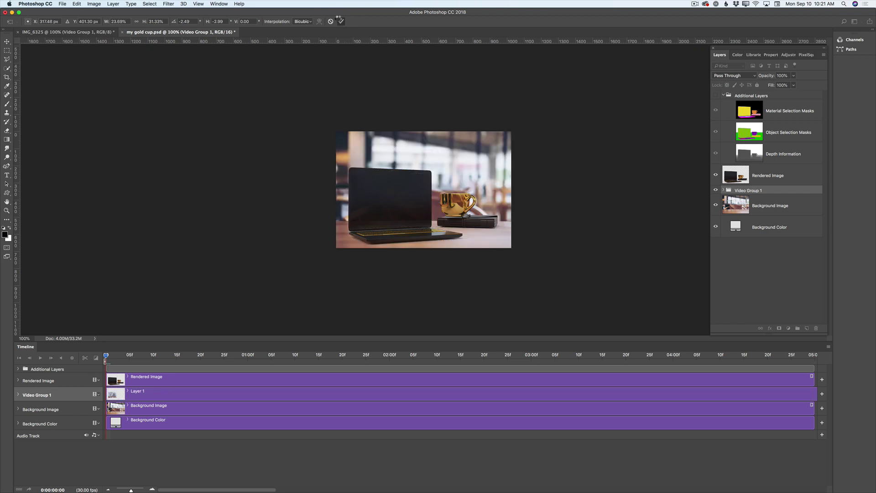
Step: Outline the laptop's display area inside the bezel on the Rendered Image layer with the Polygonal Lasso tool
{"action": "key", "text": "z"}
{"action": "left_click_drag", "start_coordinate": [422, 224], "coordinate": [446, 242]}
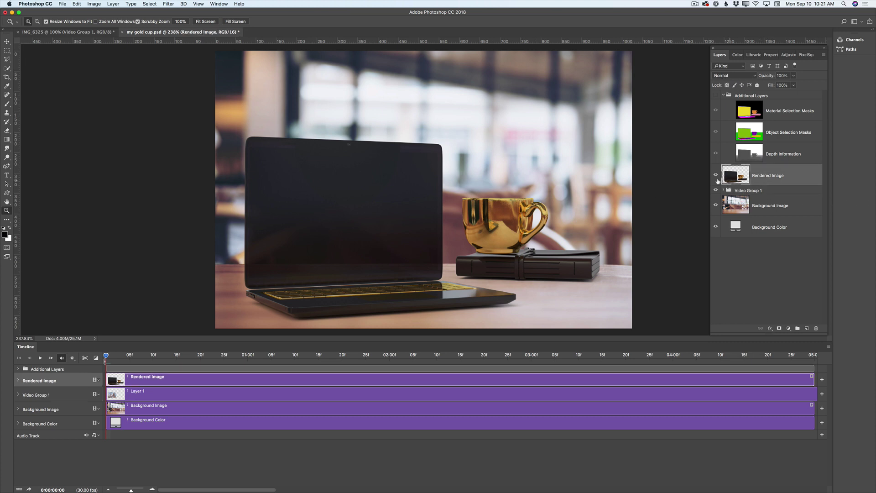
{"action": "left_click", "coordinate": [716, 175]}
{"action": "left_click", "coordinate": [715, 174]}
{"action": "left_click", "coordinate": [7, 59]}
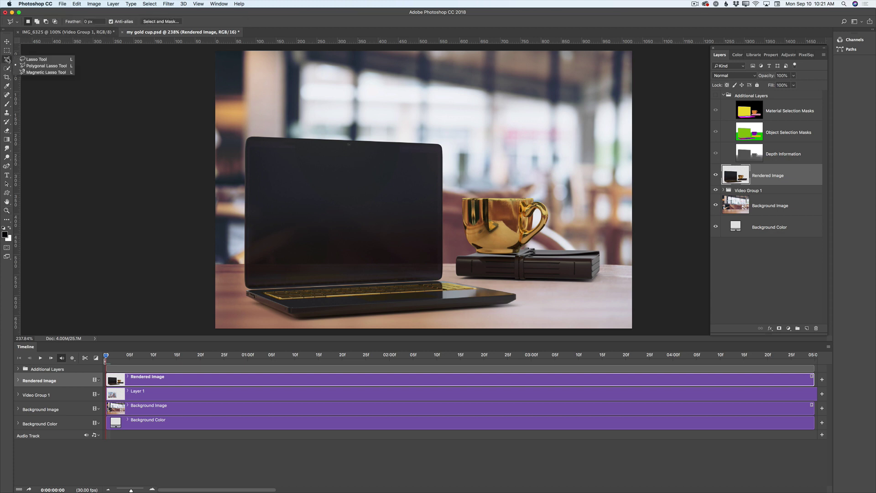
{"action": "left_click", "coordinate": [31, 68]}
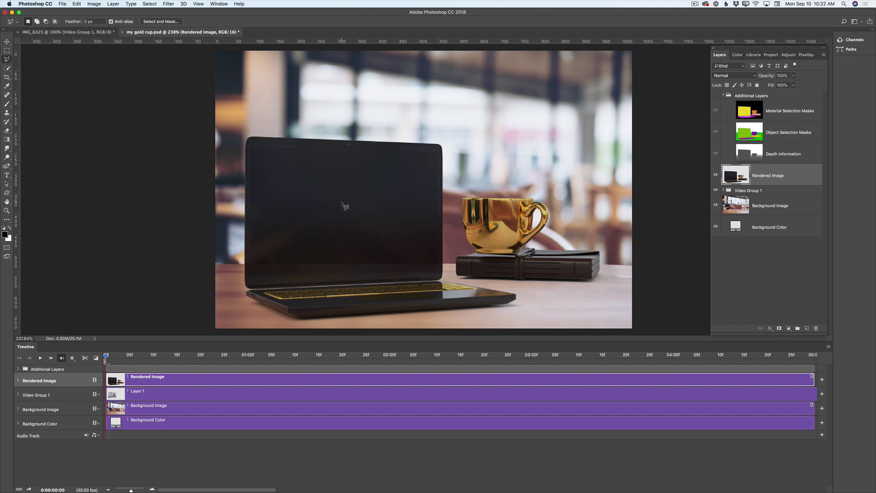
{"action": "left_click", "coordinate": [251, 149]}
{"action": "left_click", "coordinate": [437, 154]}
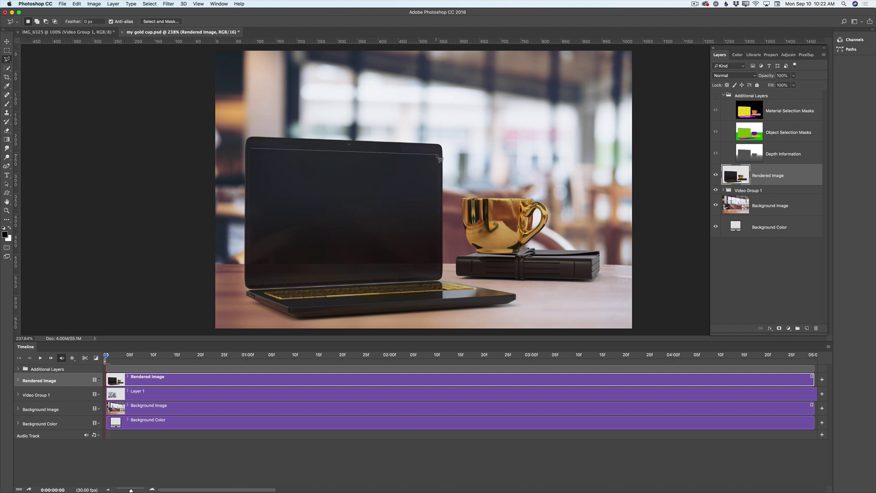
{"action": "left_click", "coordinate": [438, 273]}
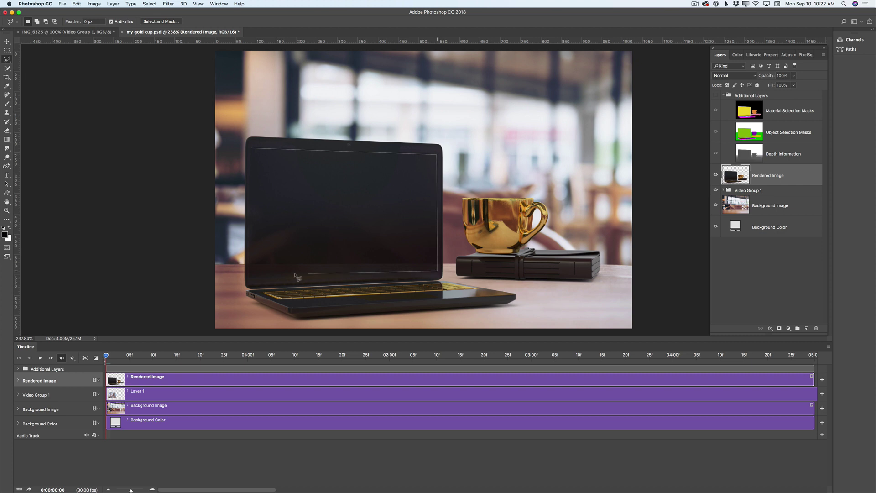
{"action": "left_click", "coordinate": [252, 278]}
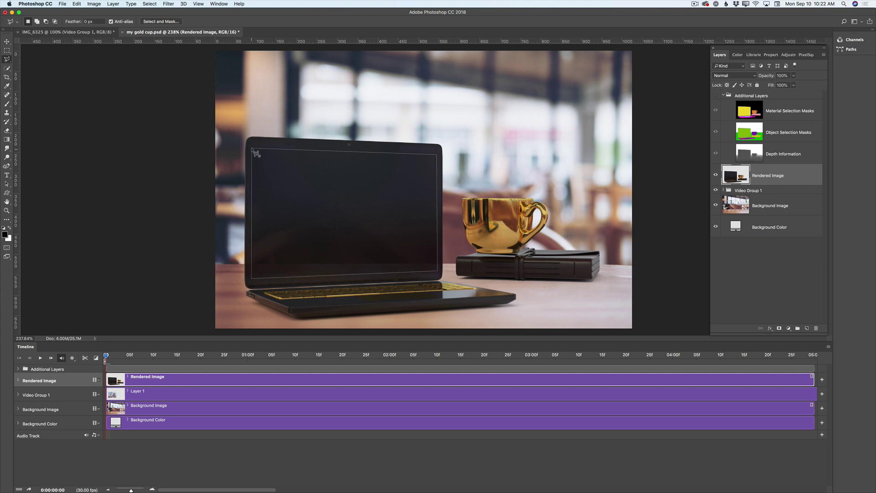
{"action": "left_click", "coordinate": [252, 148]}
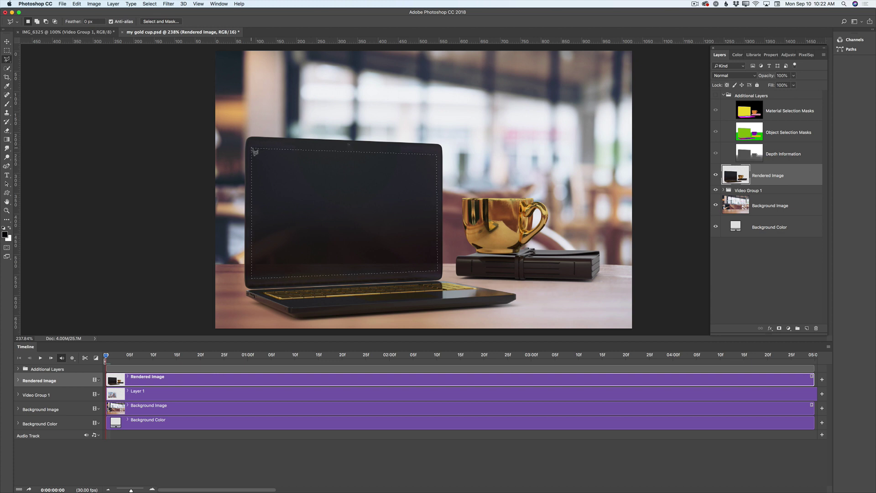
Step: Copy the selected laptop display and clear it from the Rendered Image layer
{"action": "left_click", "coordinate": [75, 4]}
{"action": "left_click", "coordinate": [85, 54]}
{"action": "key", "text": "super+alt+shift+v"}
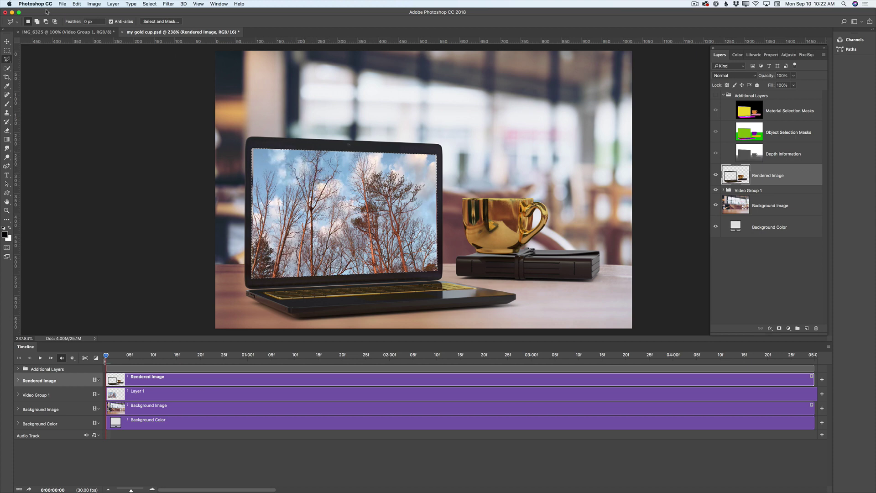
Step: Paste the copied display into the selection as a masked layer and set its opacity to 18%
{"action": "left_click", "coordinate": [76, 4]}
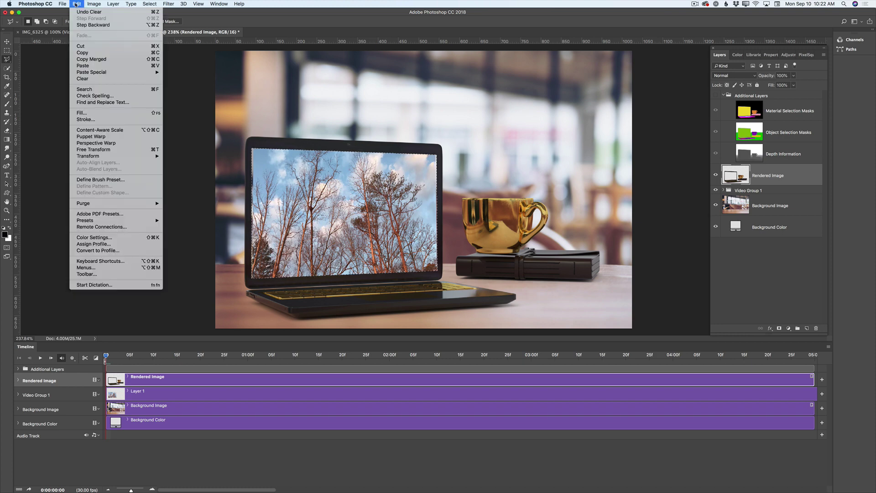
{"action": "mouse_move", "coordinate": [104, 73]}
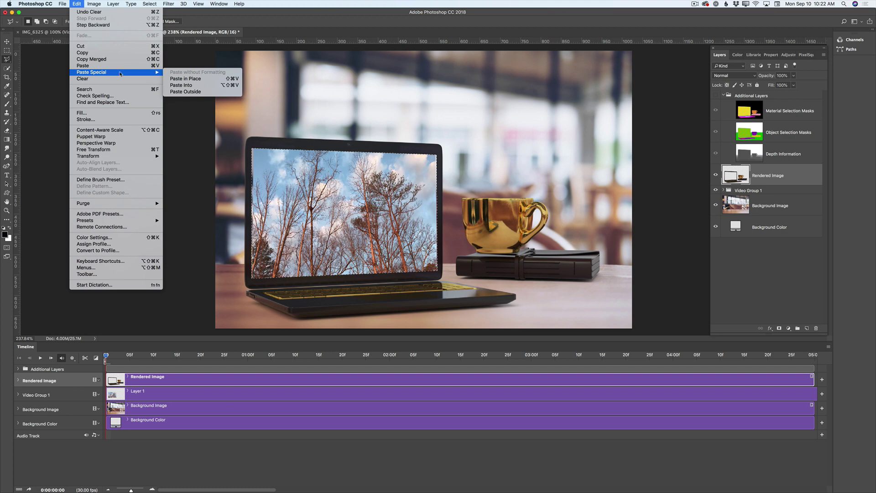
{"action": "left_click", "coordinate": [194, 85]}
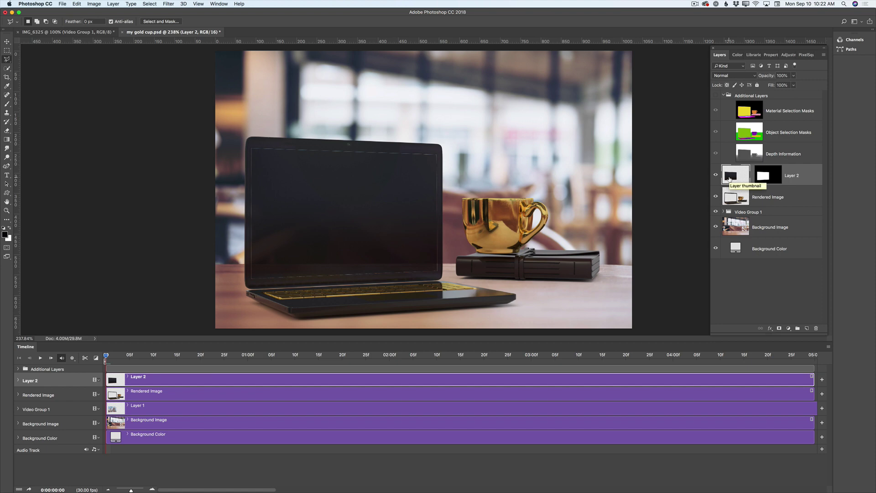
{"action": "left_click", "coordinate": [794, 76]}
{"action": "left_click_drag", "start_coordinate": [794, 85], "coordinate": [769, 85]}
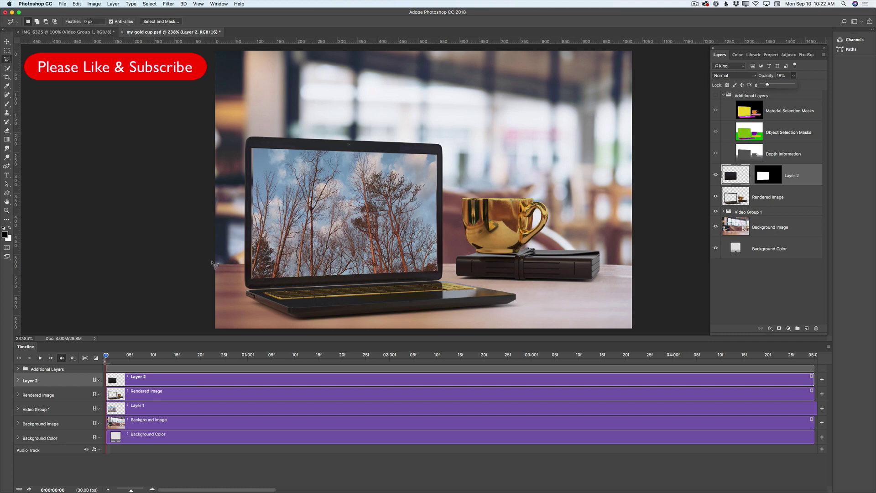
Step: Stretch Video Group 1 sideways to about 102.4% width so the footage fills the laptop's display opening
{"action": "left_click", "coordinate": [7, 211]}
{"action": "mouse_move", "coordinate": [258, 173]}
{"action": "left_mouse_down"}
{"action": "mouse_move", "coordinate": [283, 174]}
{"action": "mouse_move", "coordinate": [262, 176]}
{"action": "left_mouse_up"}
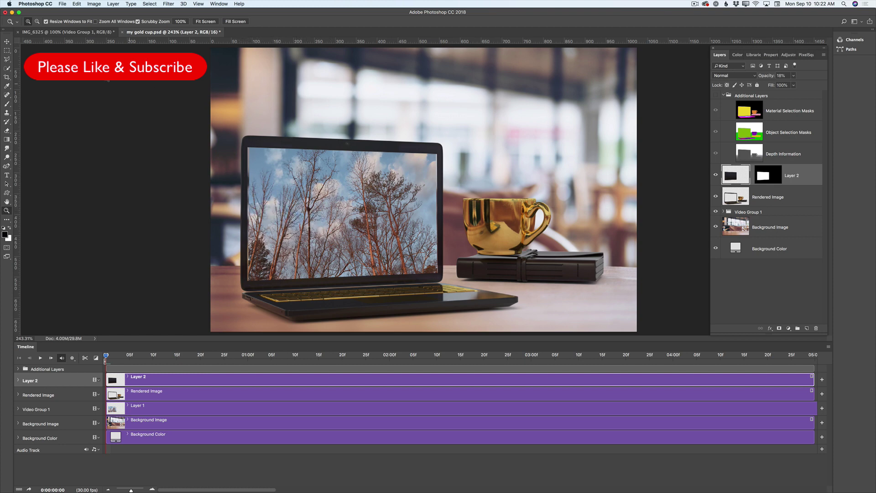
{"action": "left_click", "coordinate": [751, 212]}
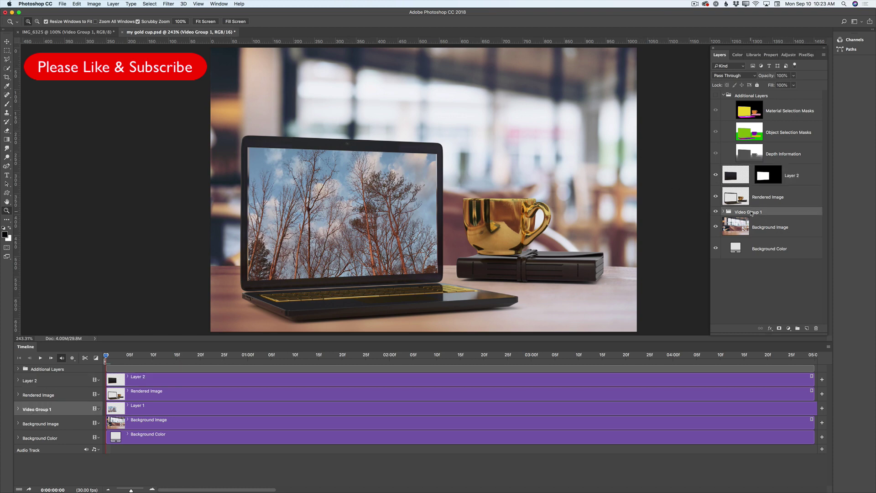
{"action": "left_click", "coordinate": [7, 42]}
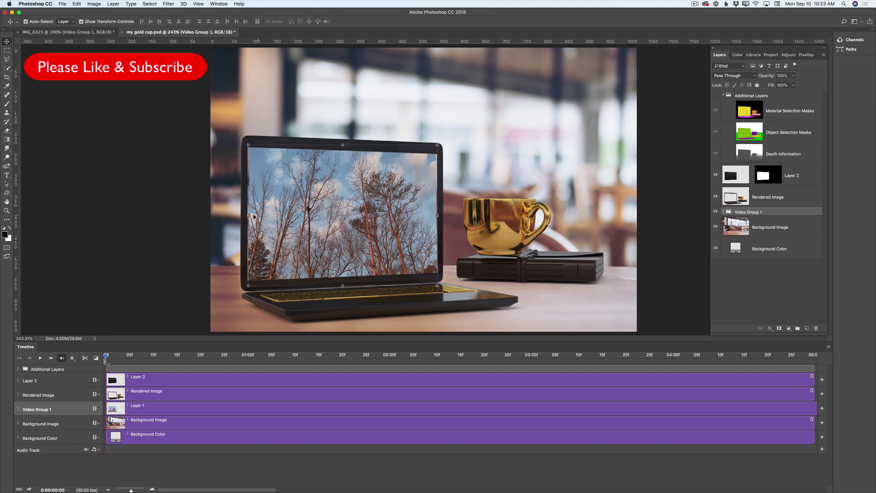
{"action": "left_click_drag", "start_coordinate": [248, 215], "coordinate": [245, 215]}
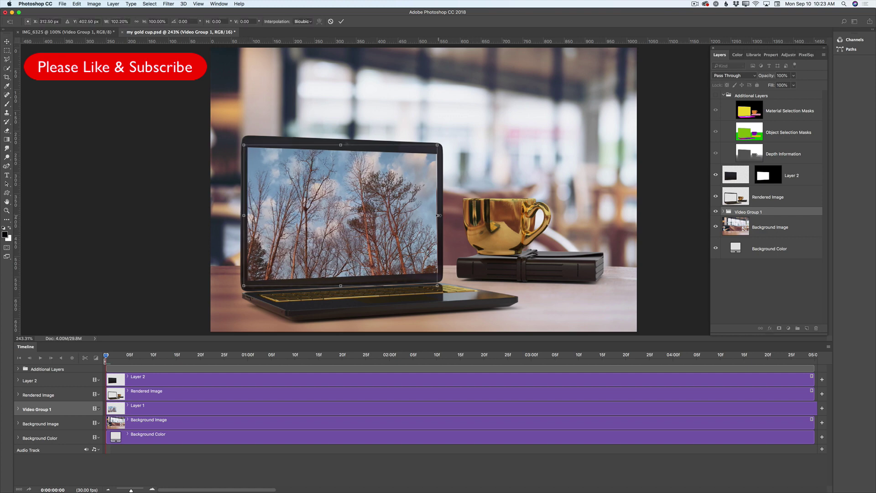
{"action": "left_click_drag", "start_coordinate": [438, 215], "coordinate": [439, 215]}
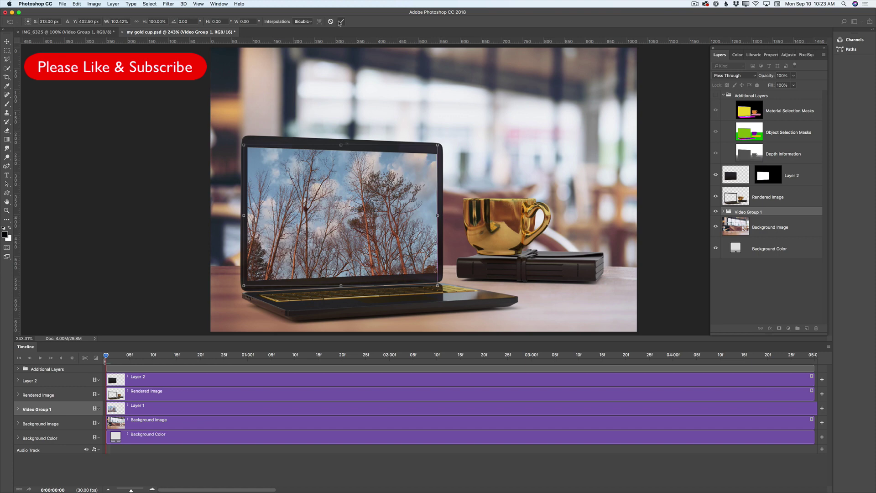
{"action": "left_click", "coordinate": [341, 21]}
Step: Play the composite to check the video on the laptop's screen, and view the whole image
{"action": "left_click", "coordinate": [40, 358]}
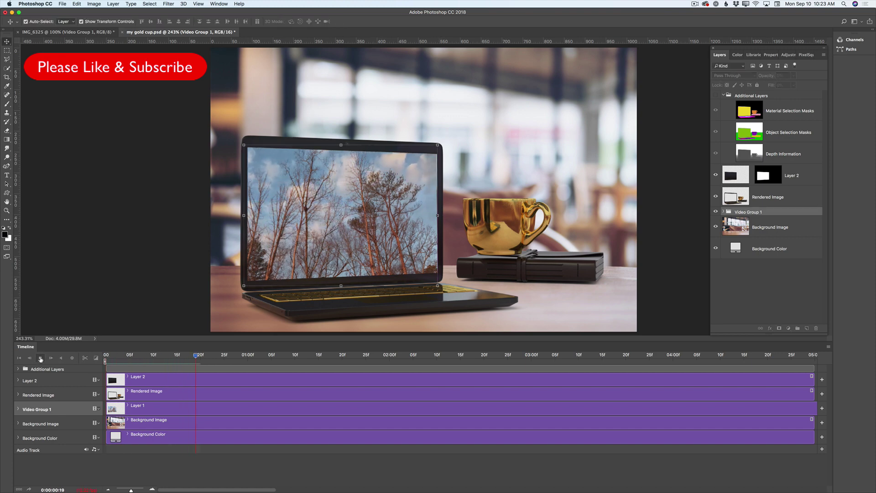
{"action": "left_click", "coordinate": [40, 358]}
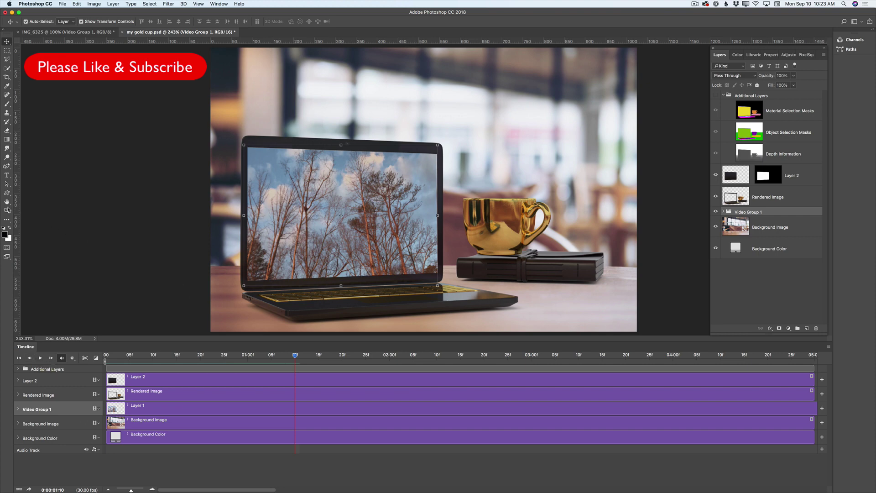
{"action": "left_click", "coordinate": [6, 211]}
{"action": "left_click_drag", "start_coordinate": [387, 252], "coordinate": [384, 252]}
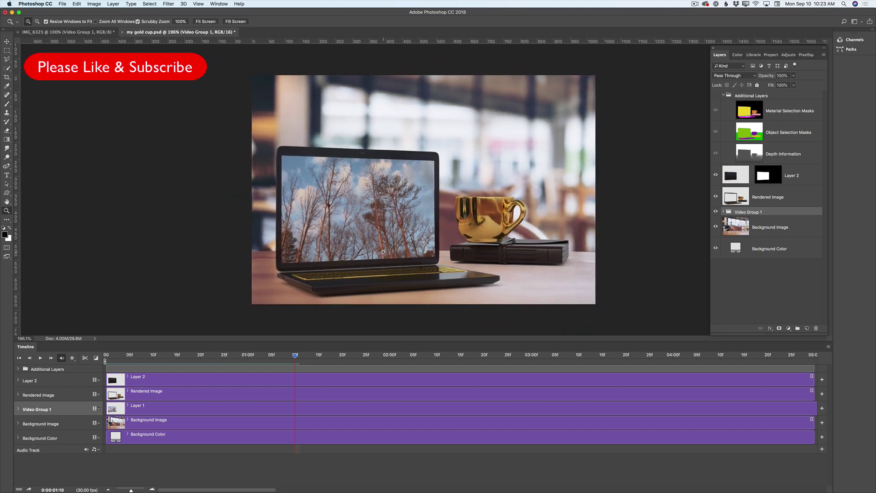